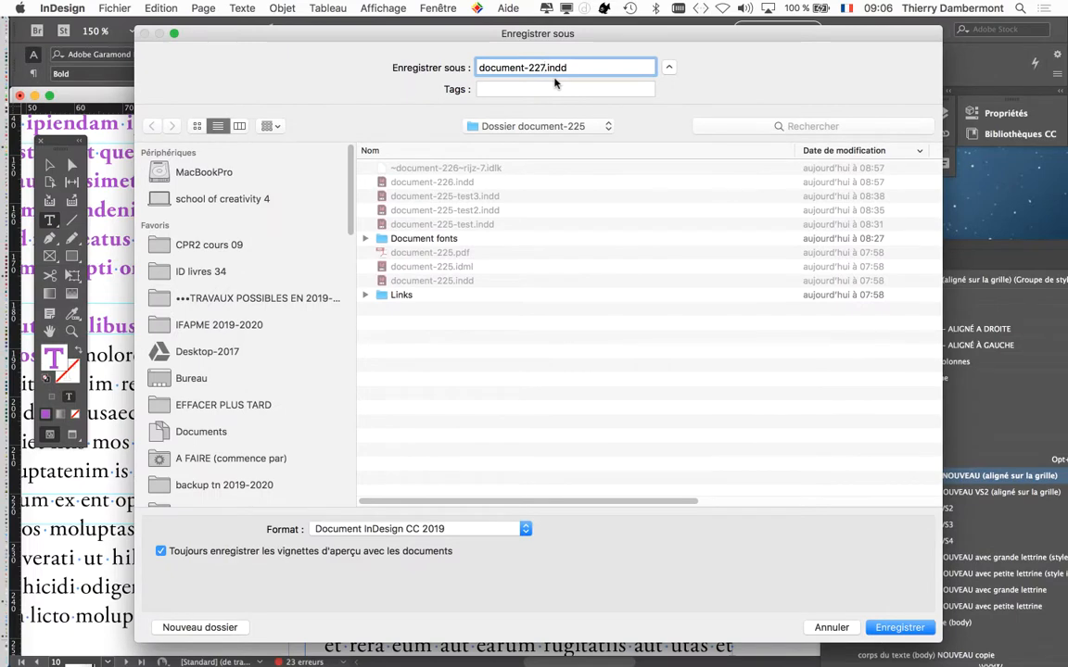
Save the document as document-227.indd and move the paragraph styles list beside the text columns of page 10.
left_click(899, 628)
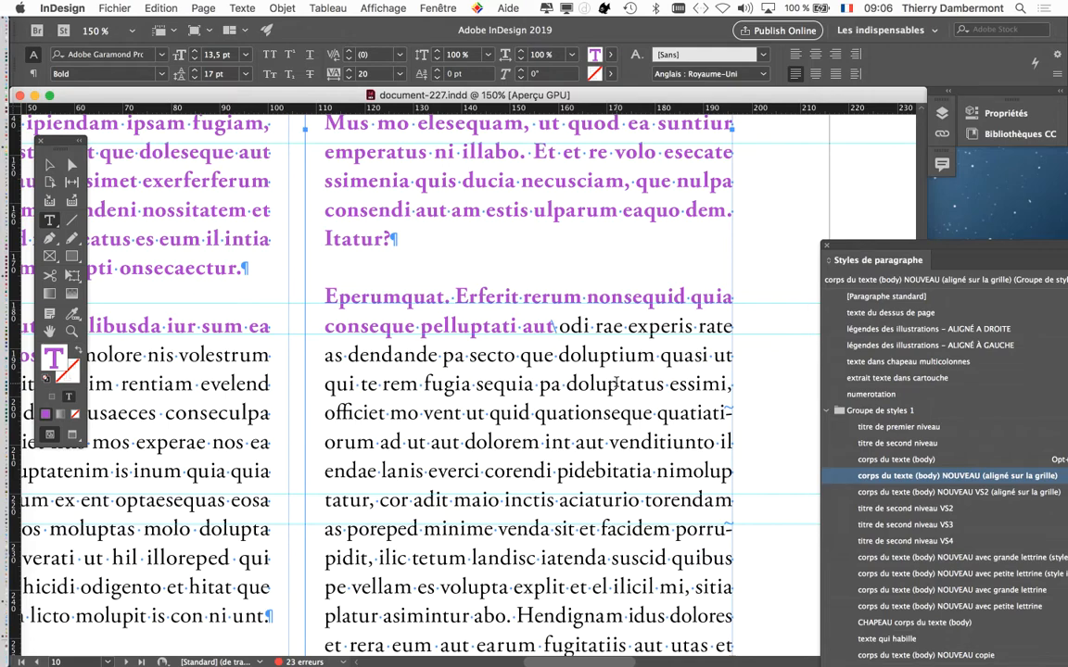
scroll(616, 382, "down", 1)
scroll(613, 387, "down", 3)
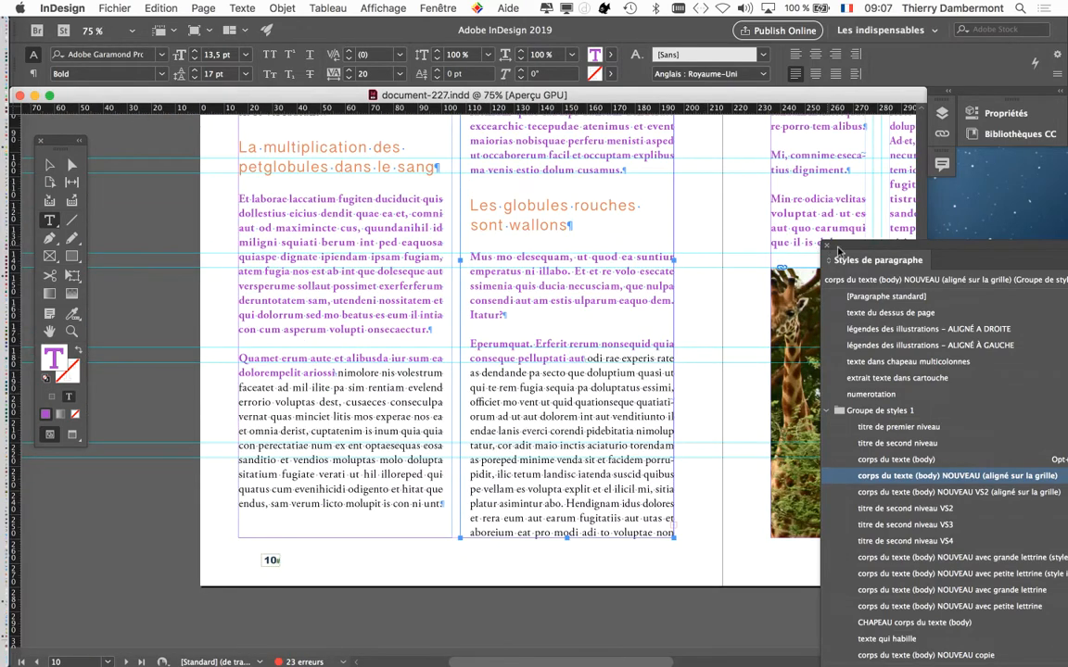
left_click_drag(870, 251, 739, 86)
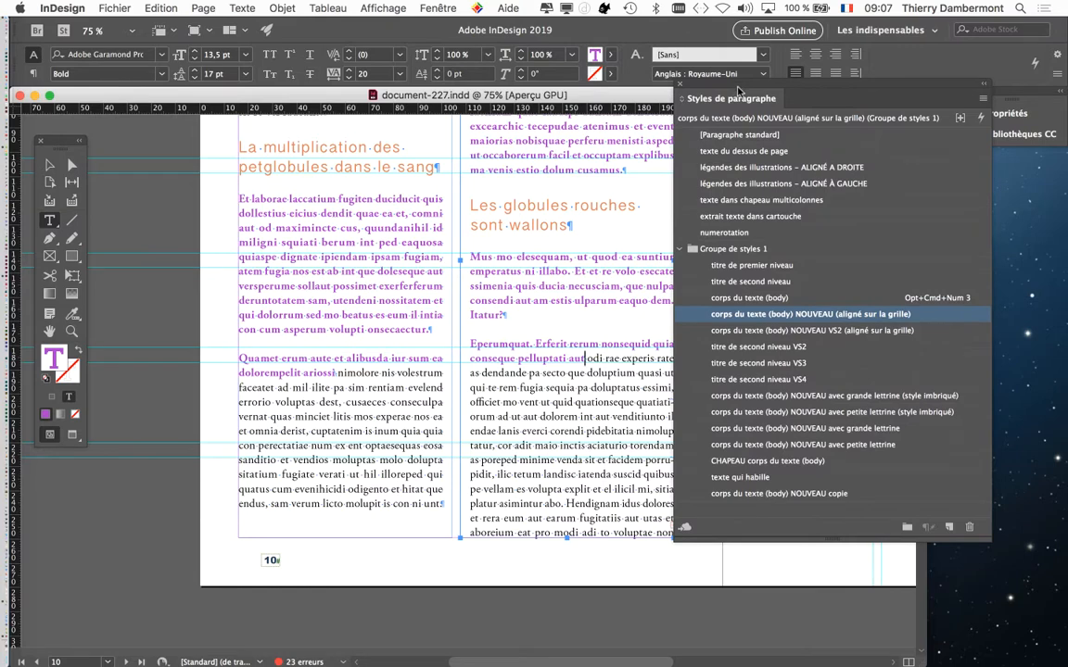
left_click_drag(716, 84, 772, 93)
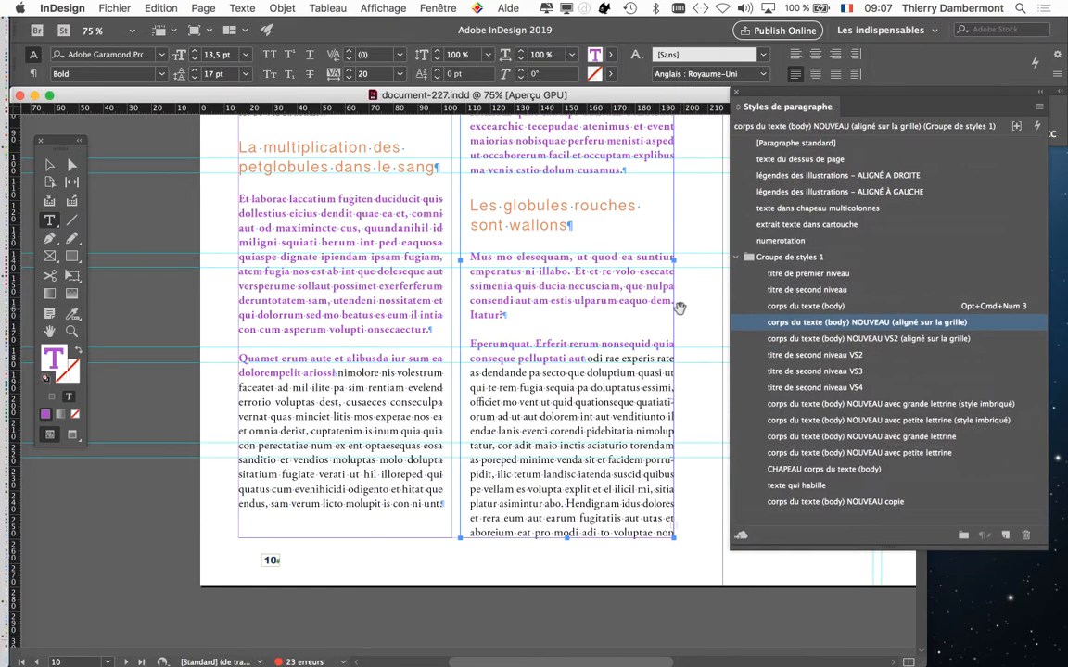
scroll(669, 325, "up", 1)
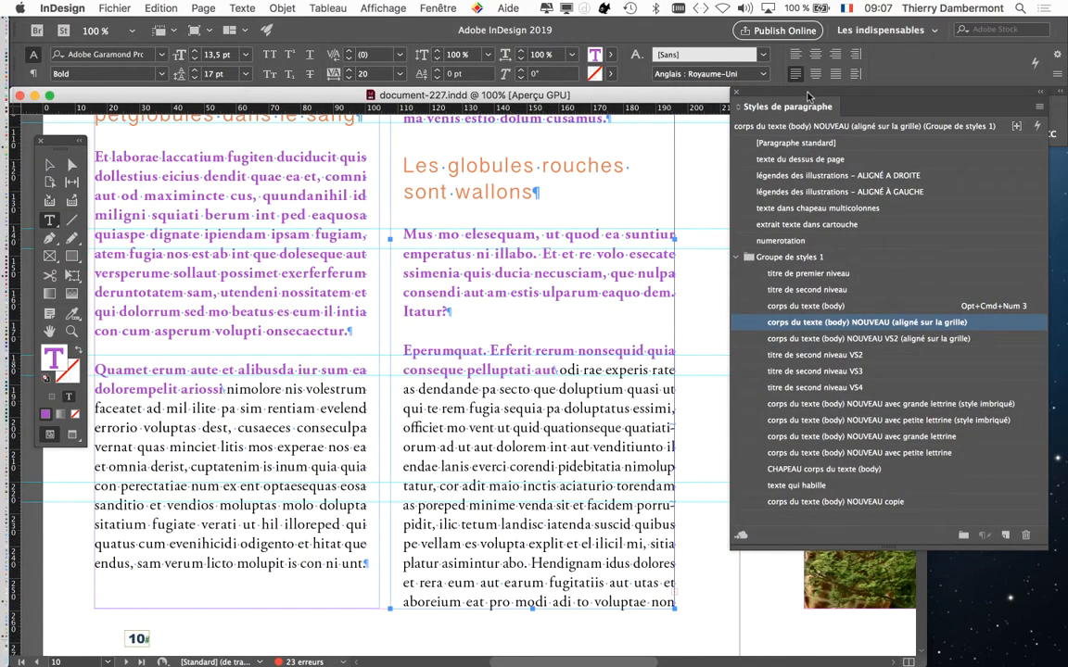
left_click_drag(769, 97, 656, 97)
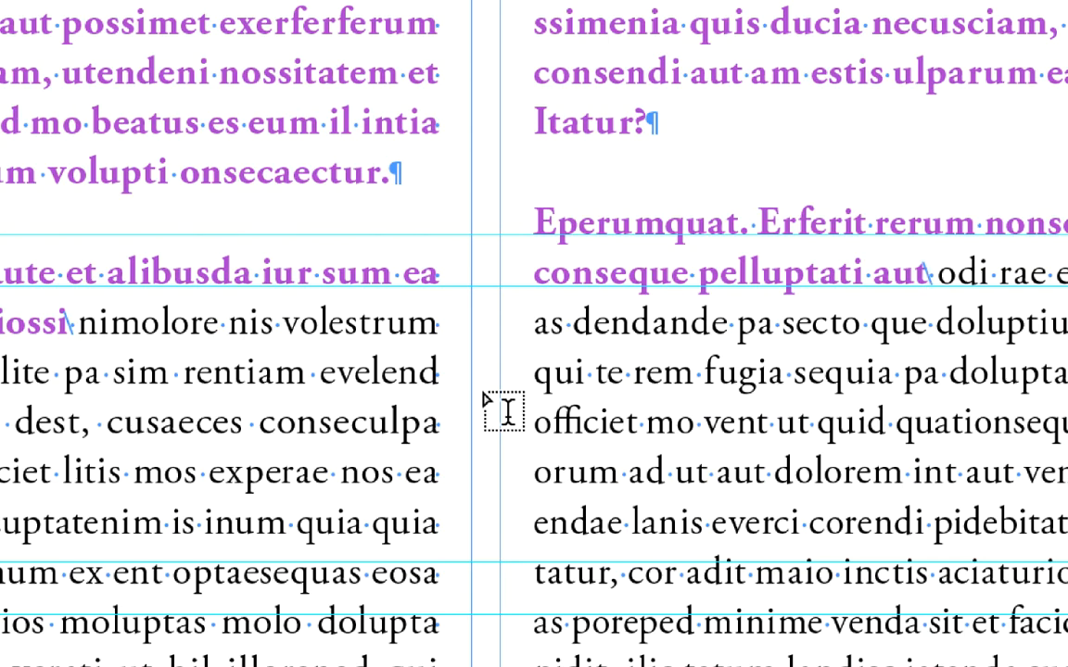
Examine the gutter and the text edges between the two columns of page 10 up close.
scroll(480, 357, "up", 8)
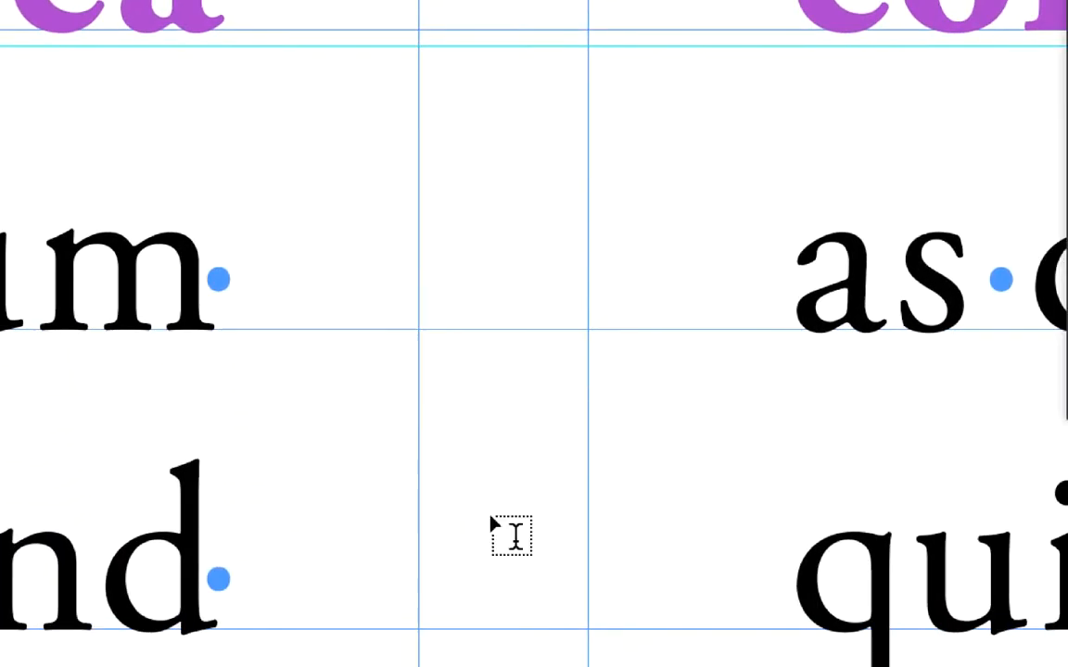
scroll(494, 556, "down", 1)
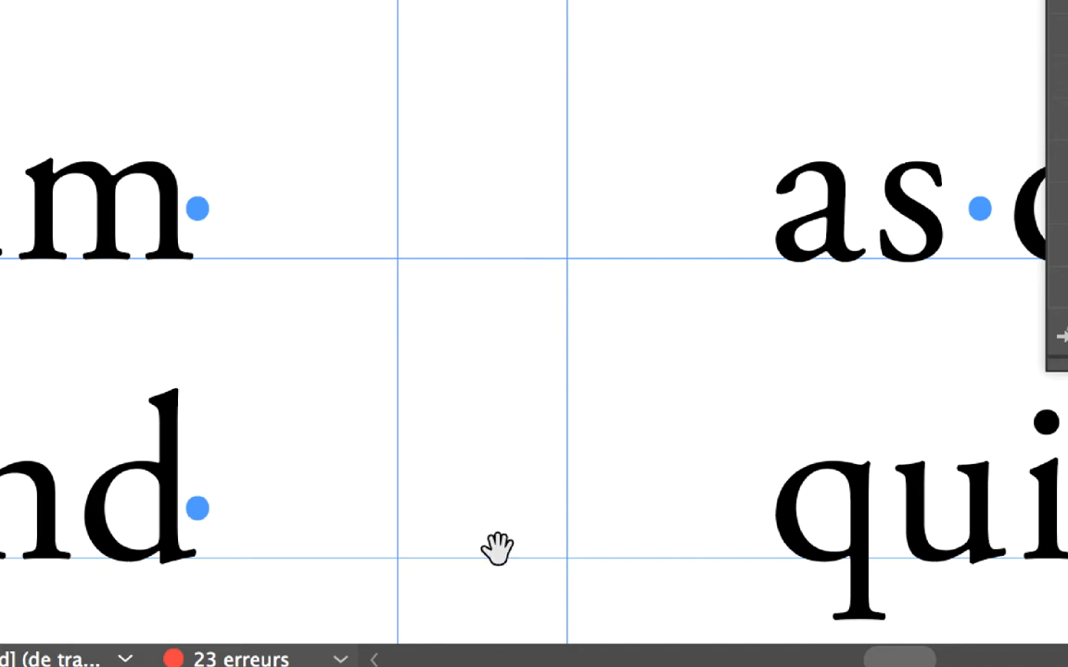
scroll(516, 541, "down", 5)
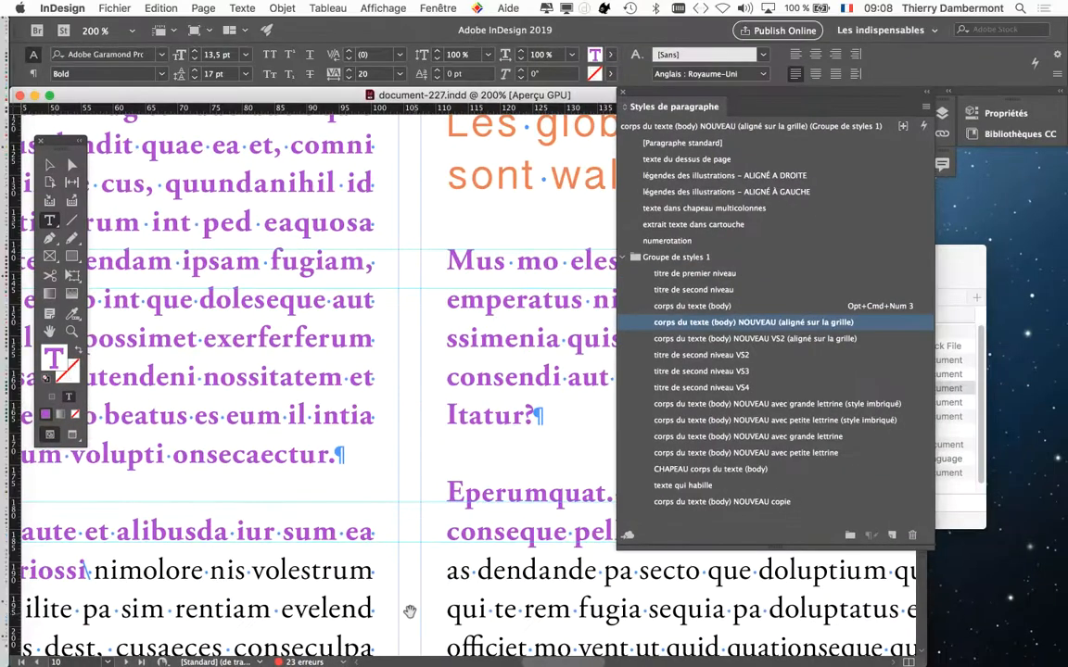
left_click_drag(408, 611, 363, 362)
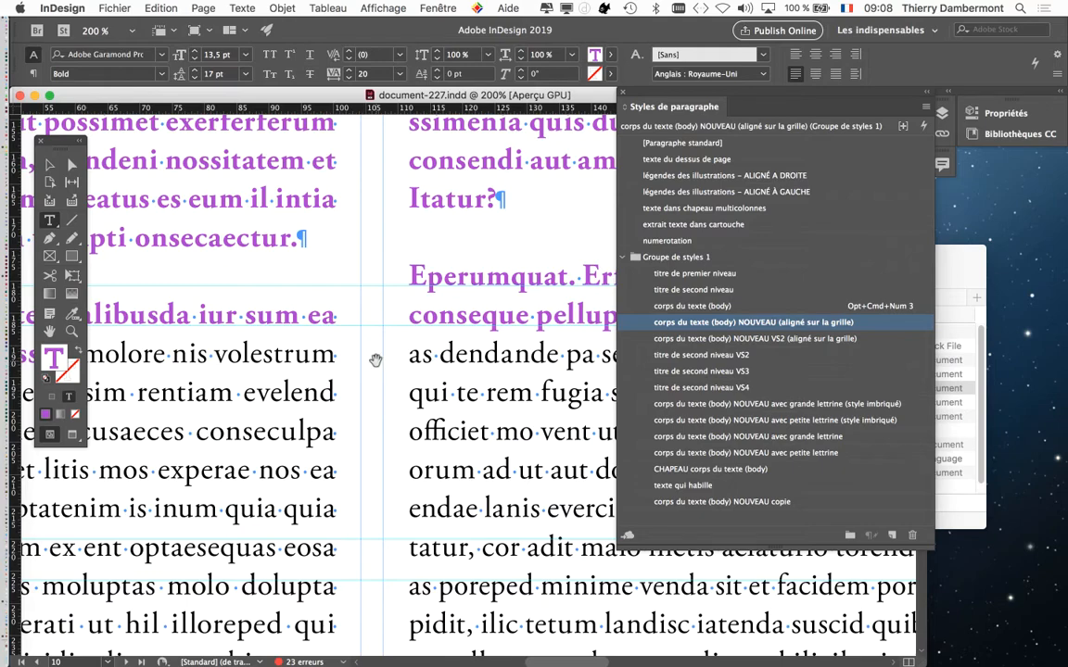
key("super+minus")
key("super+minus")
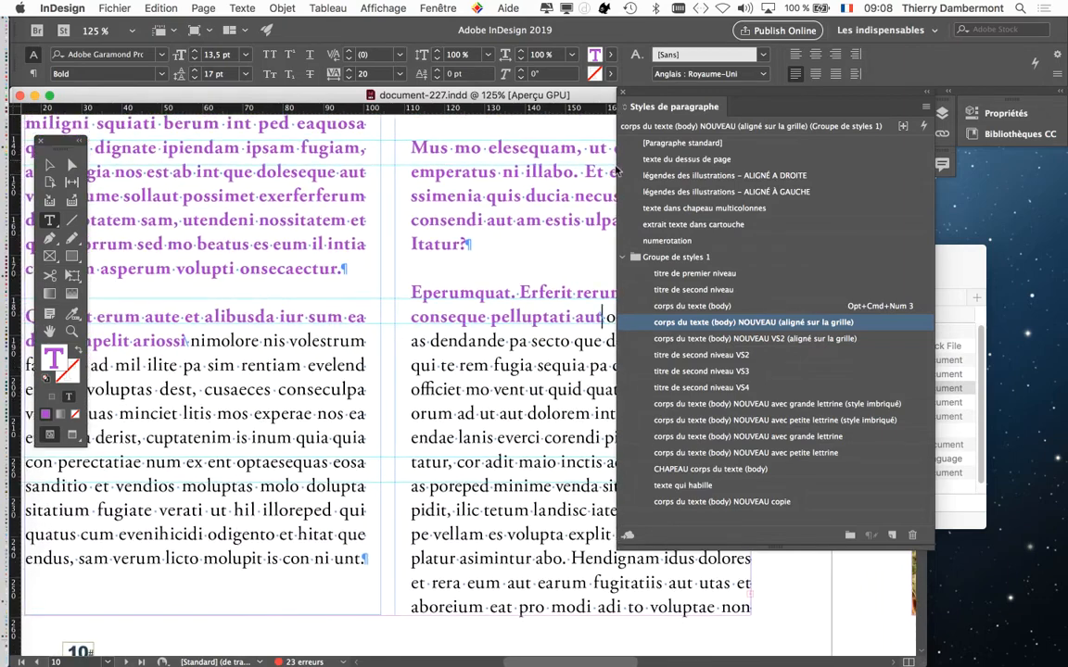
left_click_drag(650, 92, 752, 74)
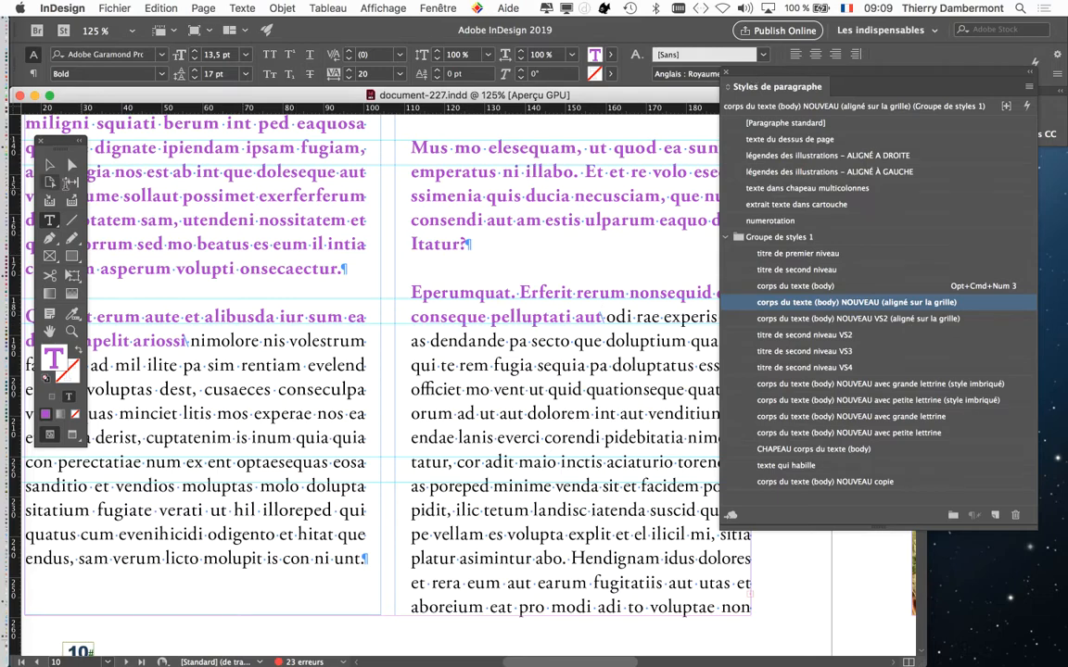
Check which paragraph styles the drop-cap introduction and the purple body paragraphs of page 10 use.
left_click(49, 165)
key("super+1")
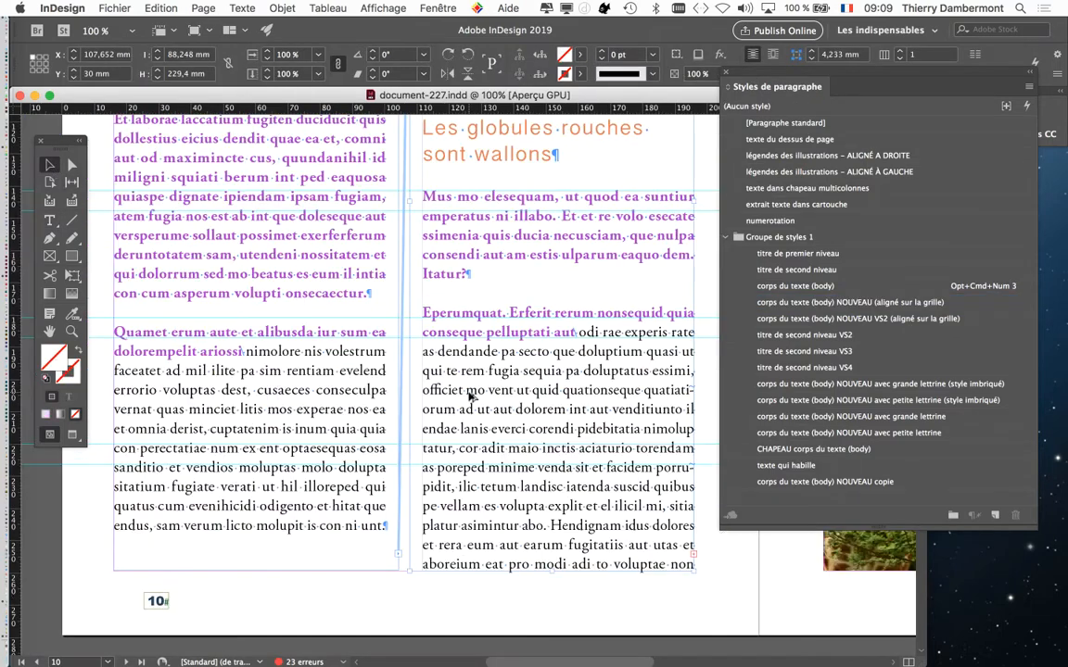
key("t")
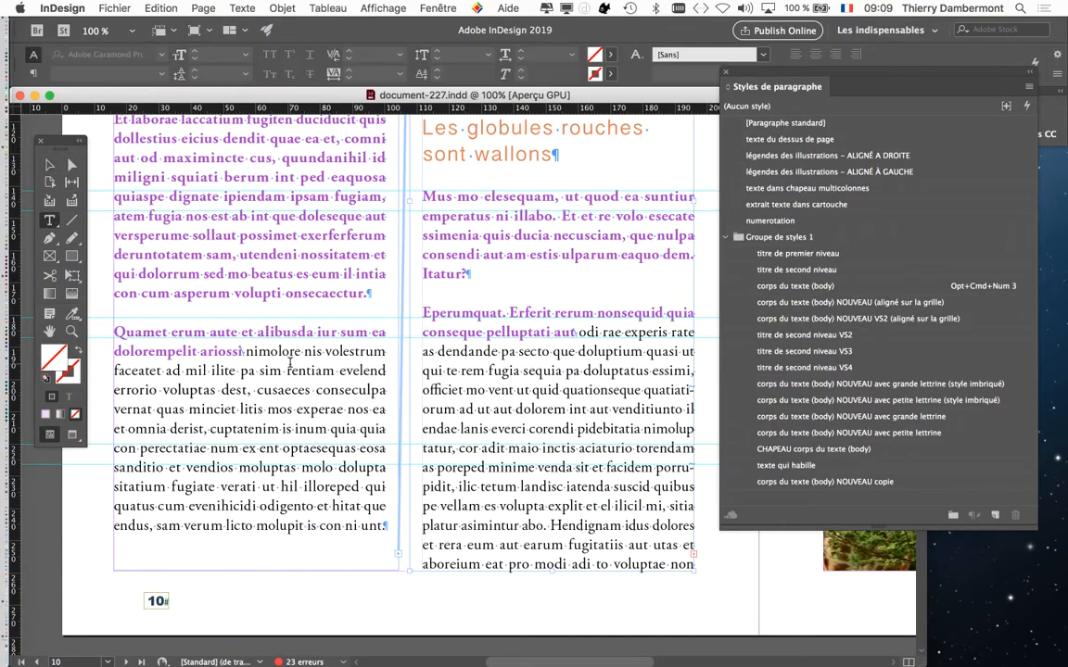
left_click(290, 364)
key("super+2")
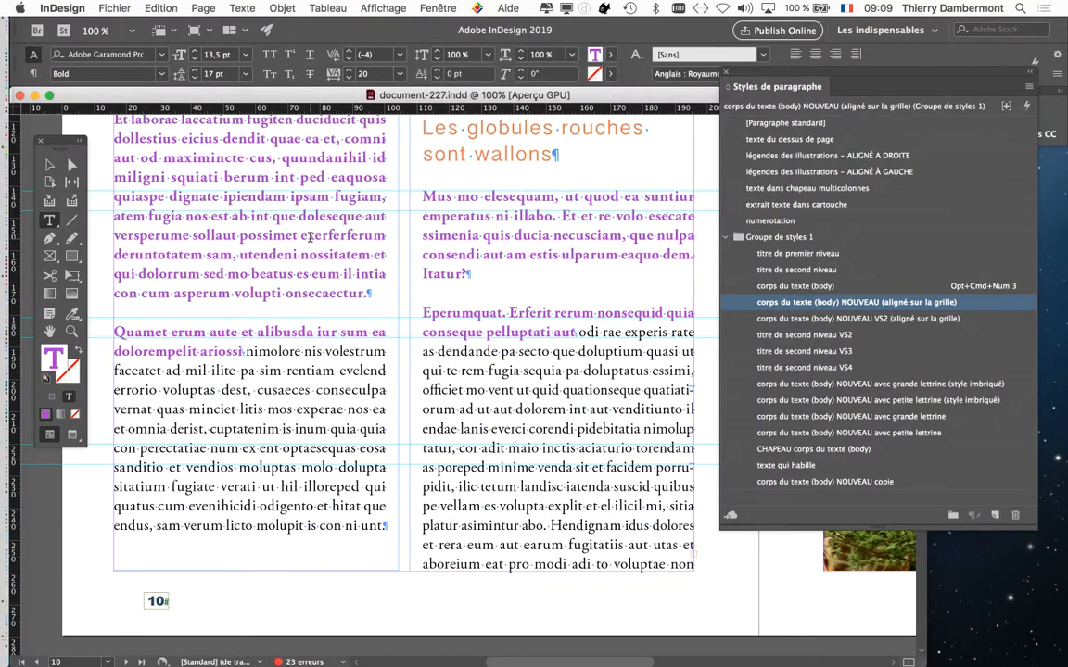
left_click_drag(302, 239, 377, 623)
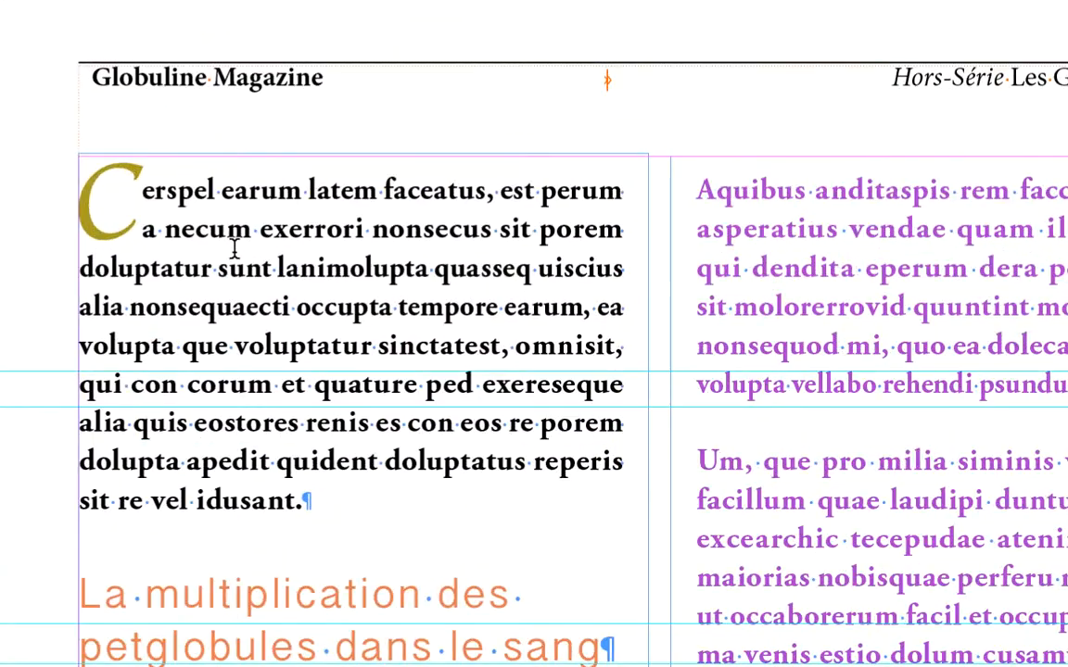
left_click(230, 266)
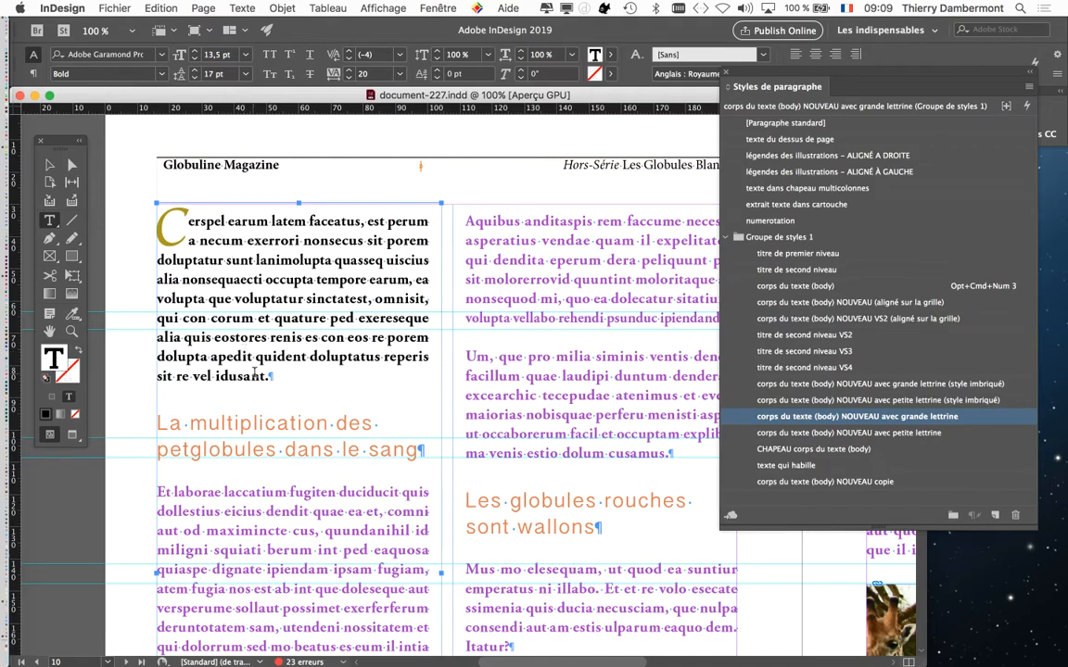
left_click_drag(290, 377, 287, 176)
left_click_drag(276, 308, 278, 292)
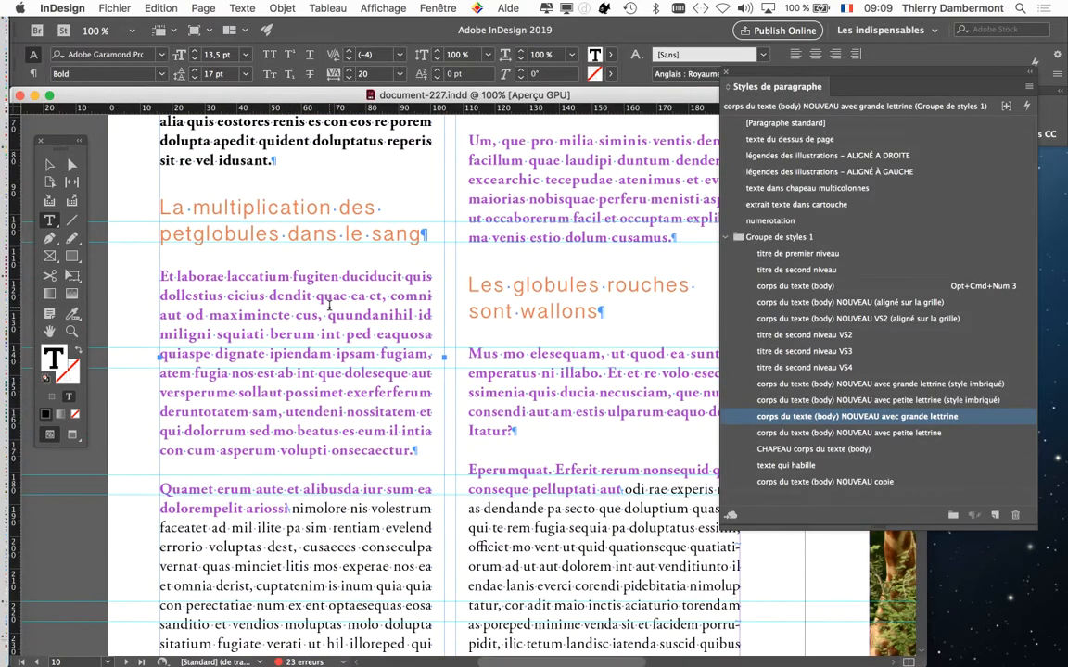
left_click(932, 303)
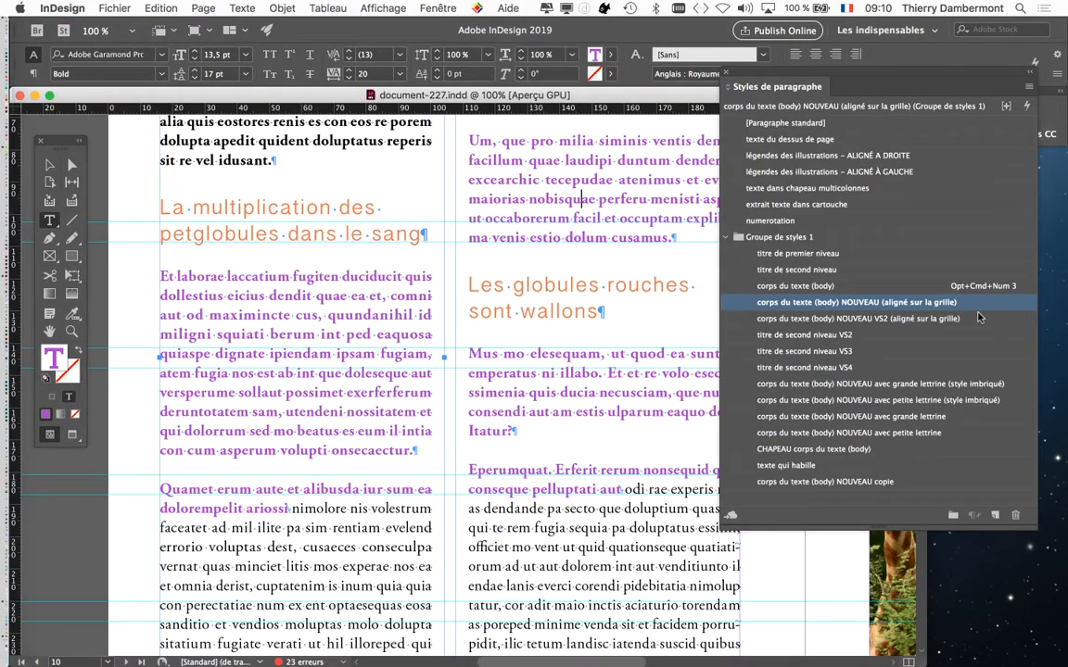
Try the style corps du texte (body) NOUVEAU VS2 (aligné sur la grille) on the "Eperumquat" paragraph, and reapply corps du texte (body) NOUVEAU (aligné sur la grille).
left_click_drag(662, 438, 514, 304)
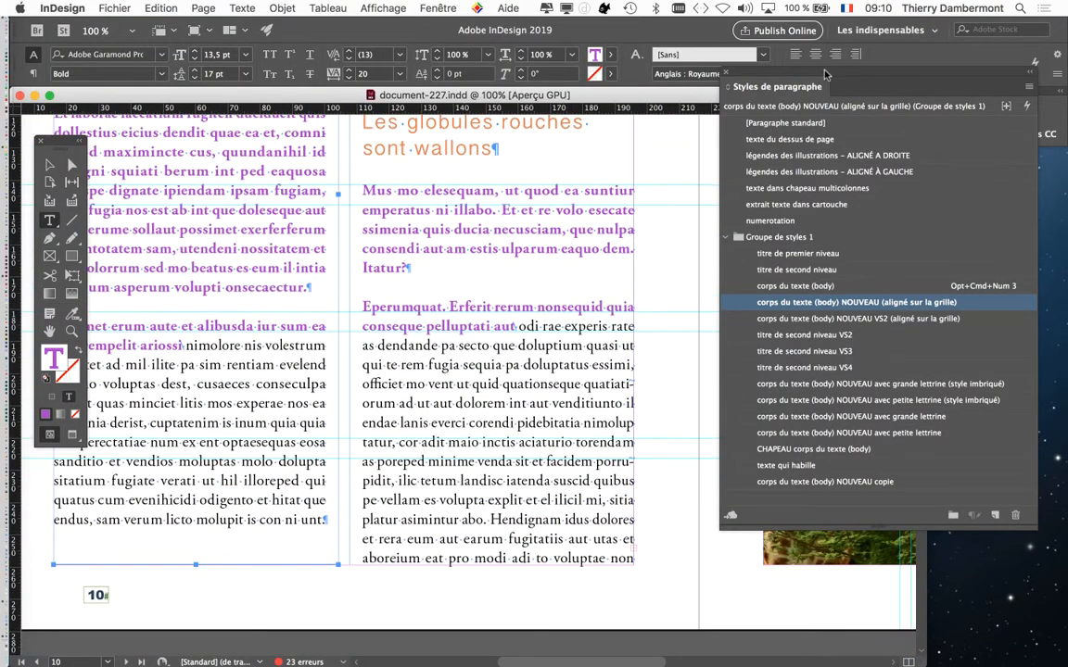
left_click_drag(825, 74, 774, 131)
scroll(569, 405, "up", 2)
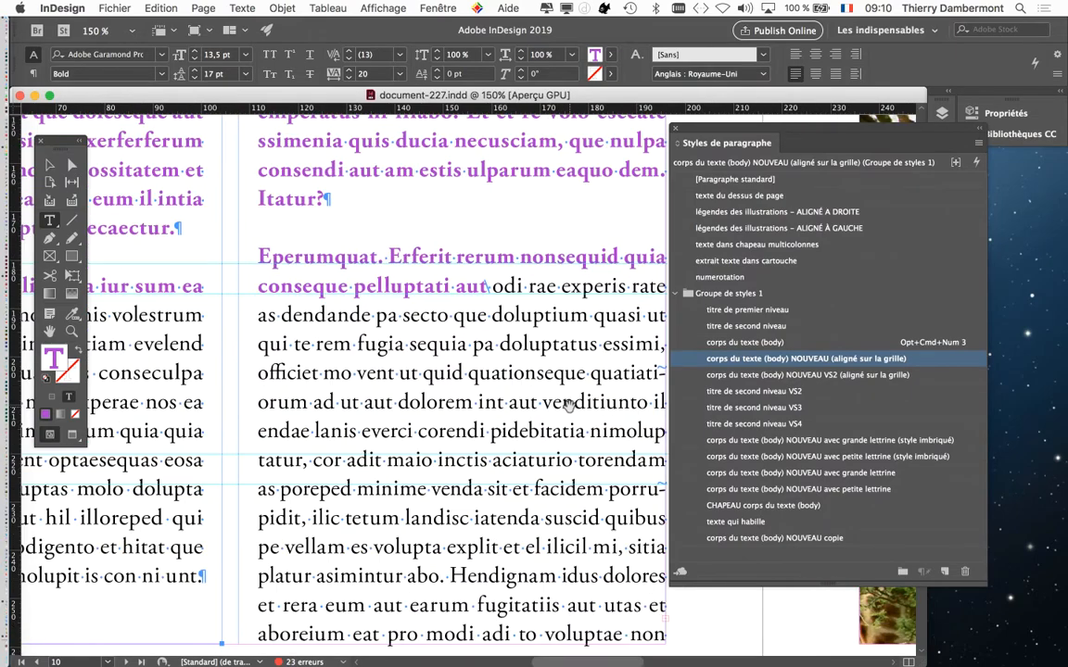
left_click(425, 315)
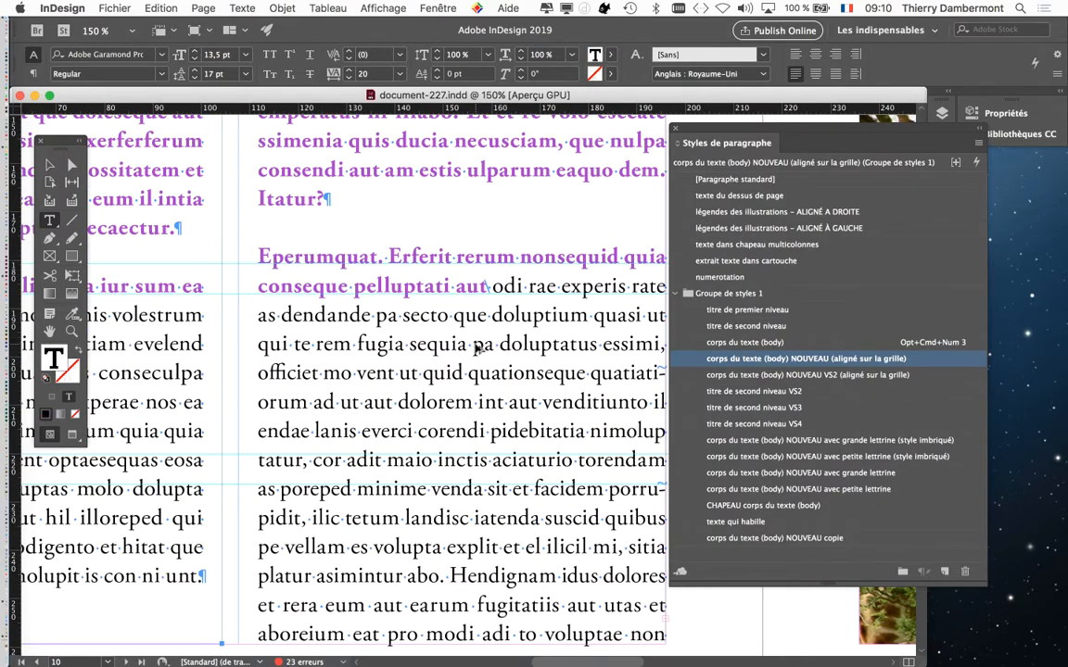
left_click(474, 344)
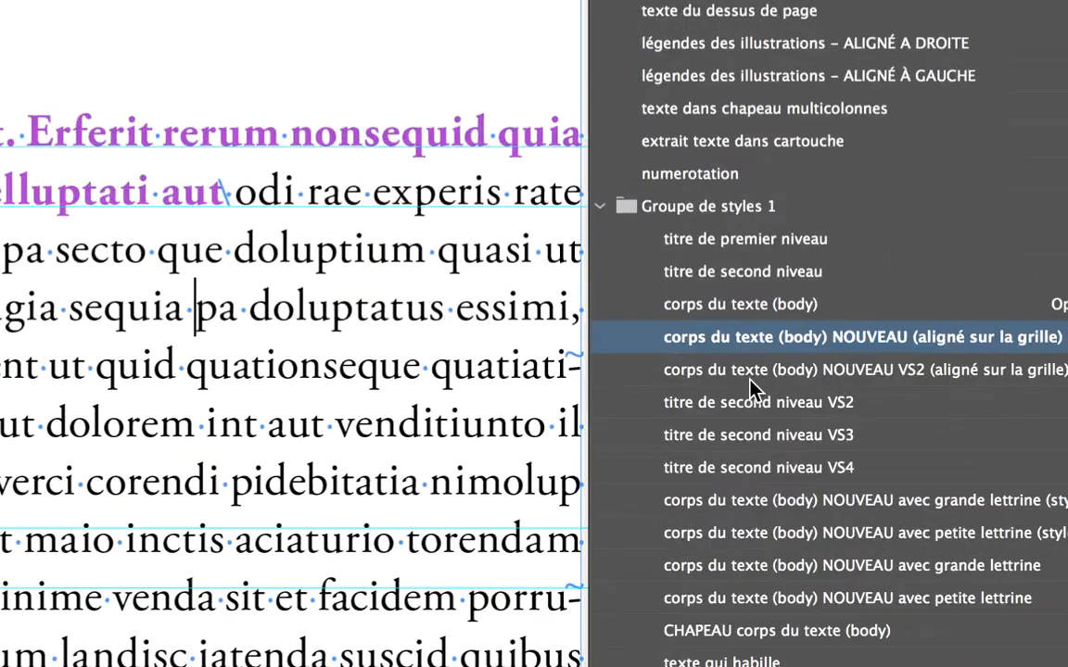
left_click(869, 375)
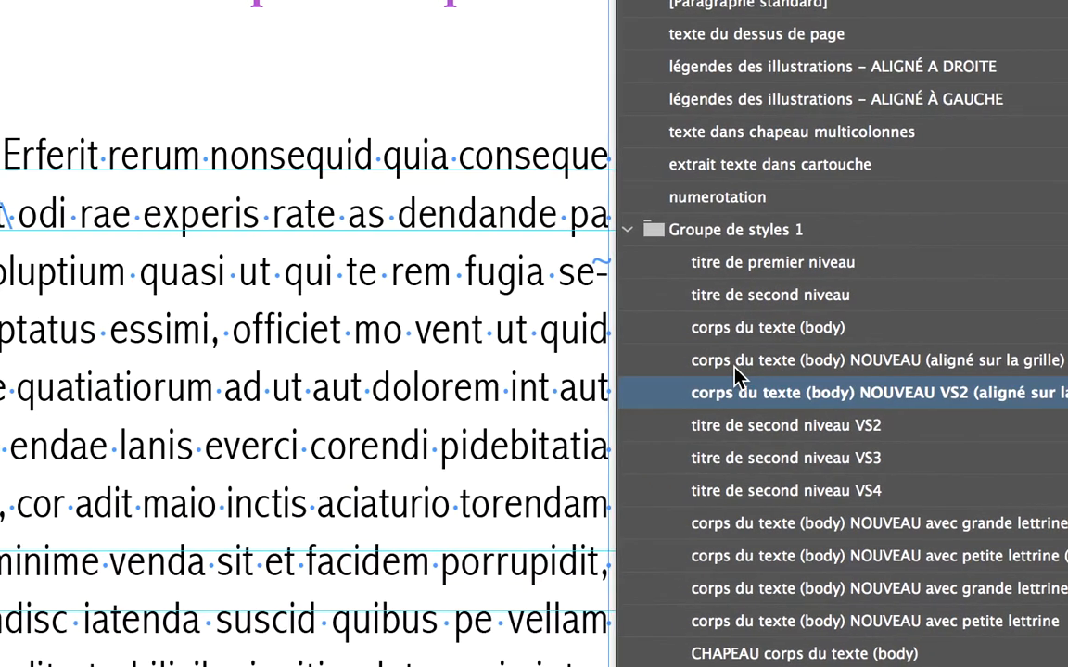
left_click(643, 344)
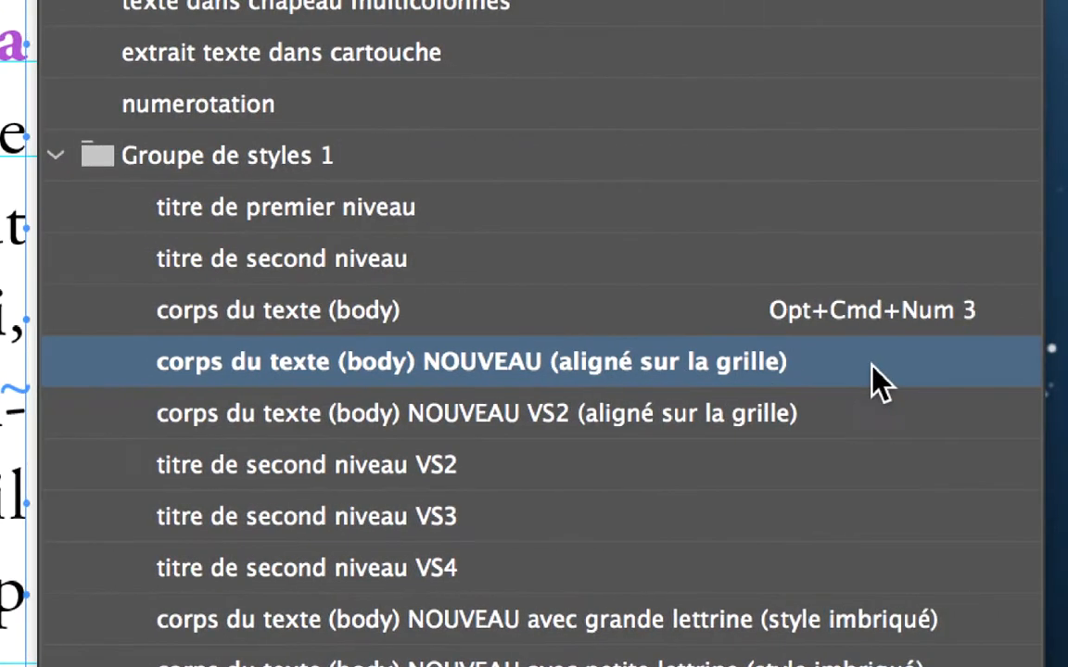
Rename the paragraph style corps du texte (body) NOUVEAU (aligné sur la grille) as corps du texte (body) NOUVEAU VS1 (aligné sur la grille).
double_click(876, 379)
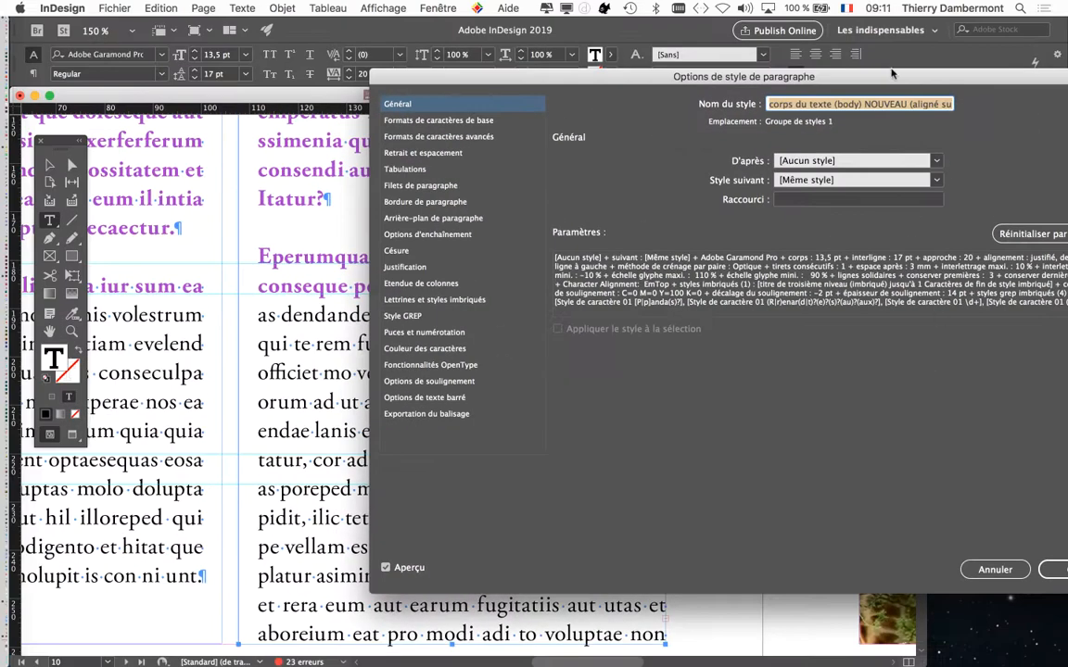
left_click_drag(897, 83, 854, 469)
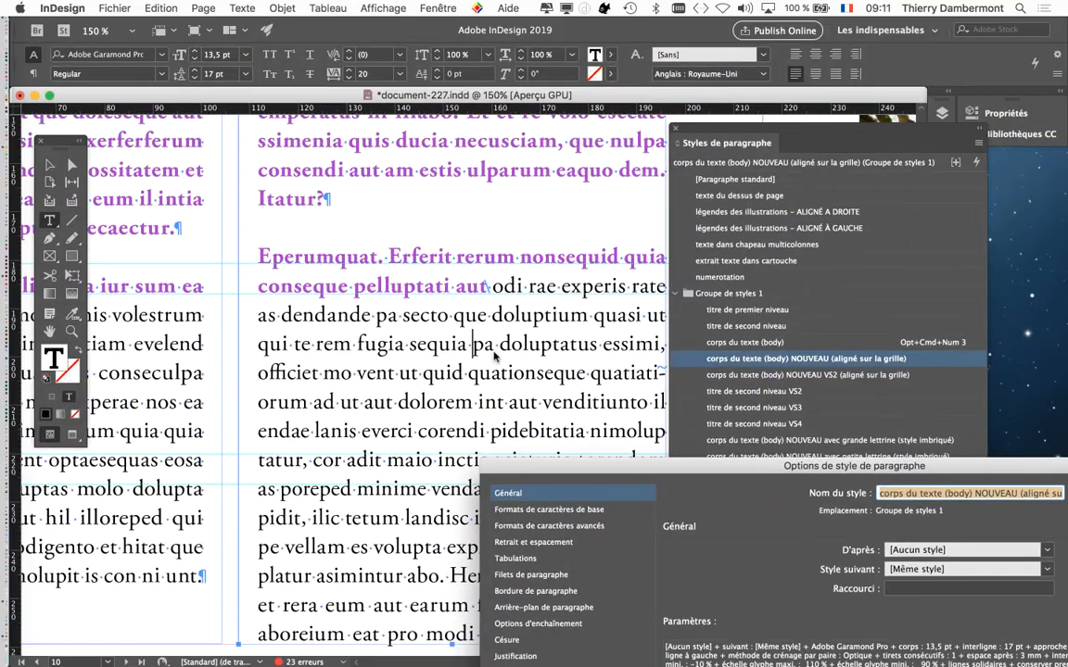
left_click_drag(660, 469, 471, 337)
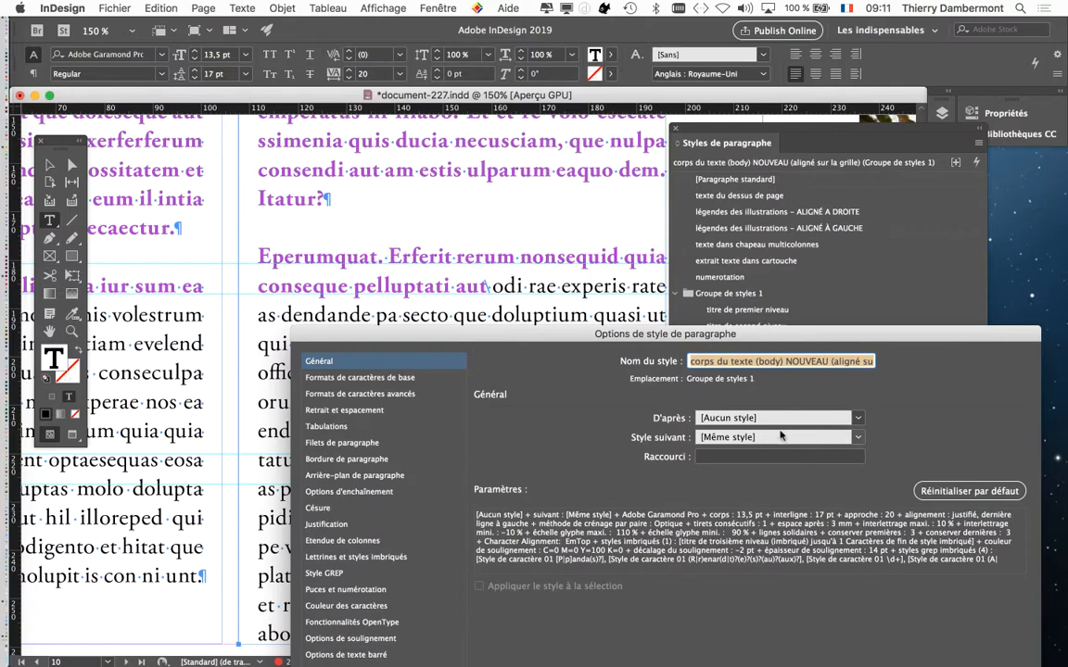
left_click(820, 363)
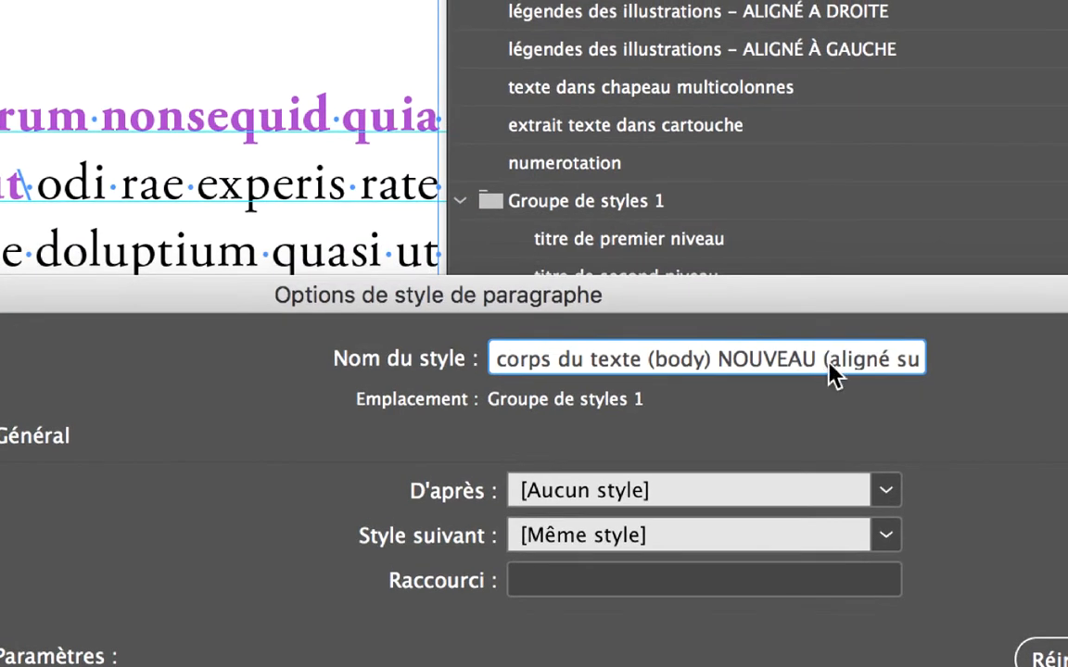
left_click(827, 365)
type("CS1")
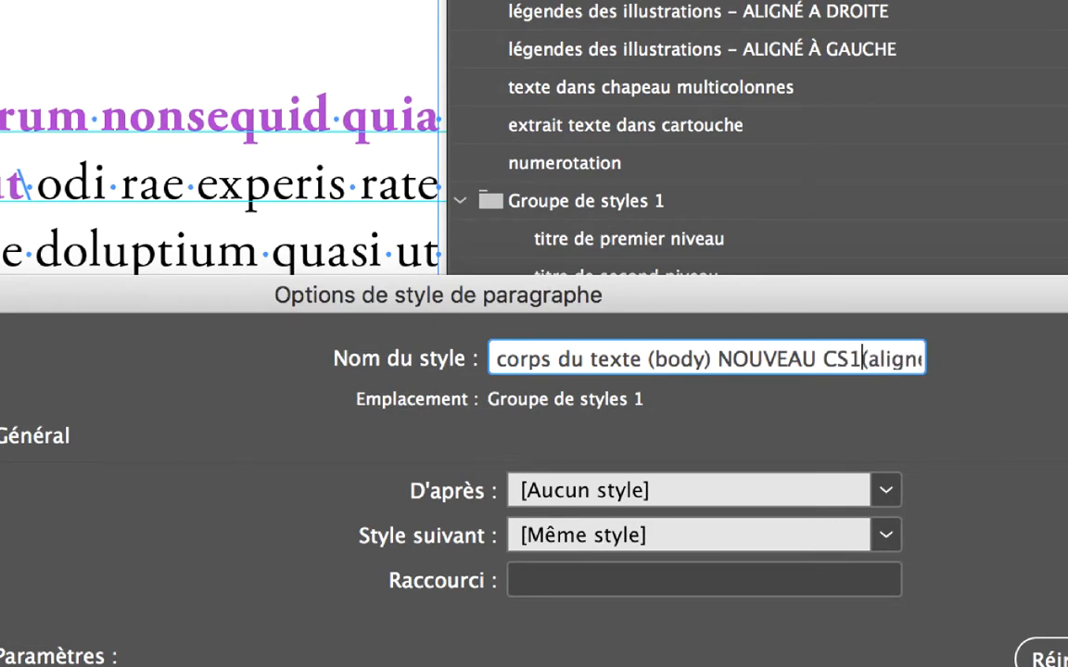
key("BackSpace")
key("BackSpace")
key("BackSpace")
type("VS1")
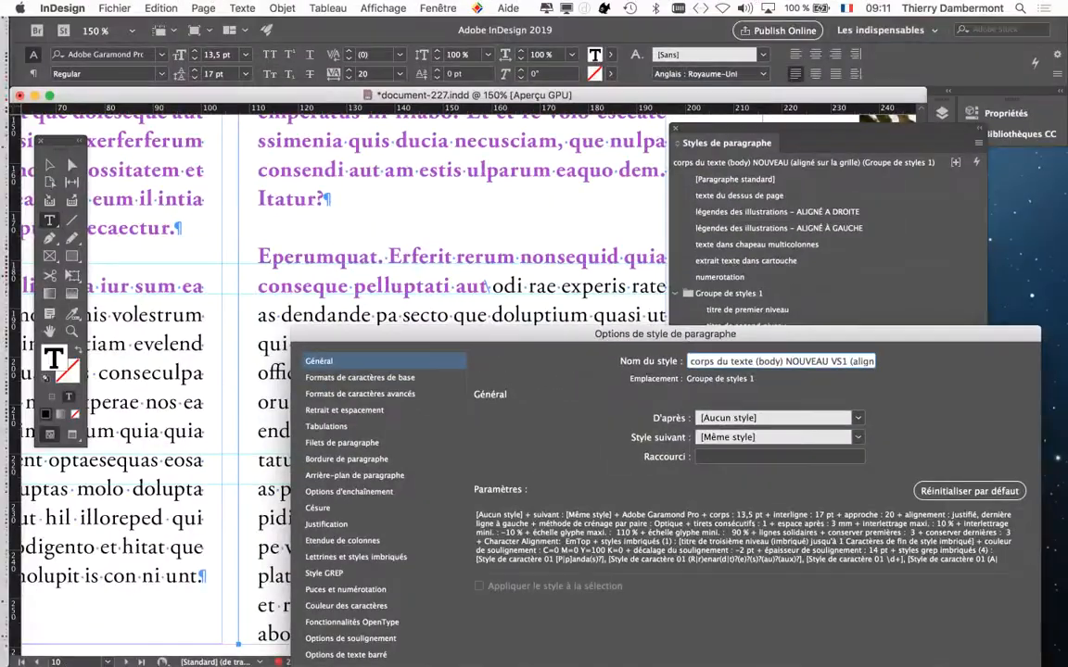
key("Return")
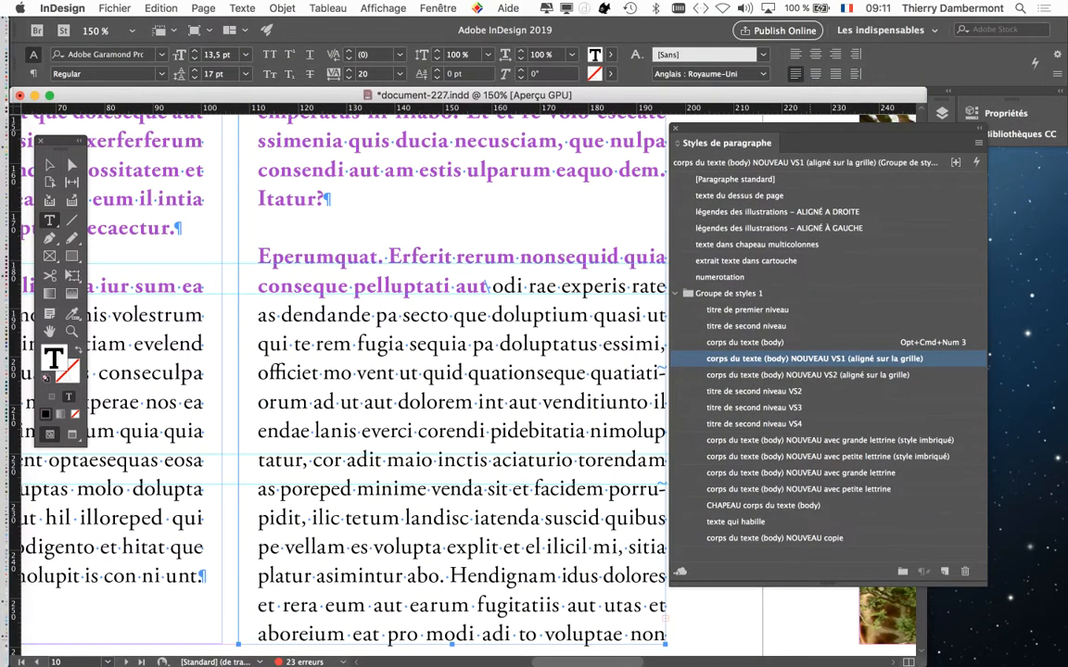
Display the character styles and select the letters "Er" of "Erferit" in the purple opening of the "Eperumquat" paragraph.
left_click_drag(811, 129, 858, 138)
left_click(472, 343)
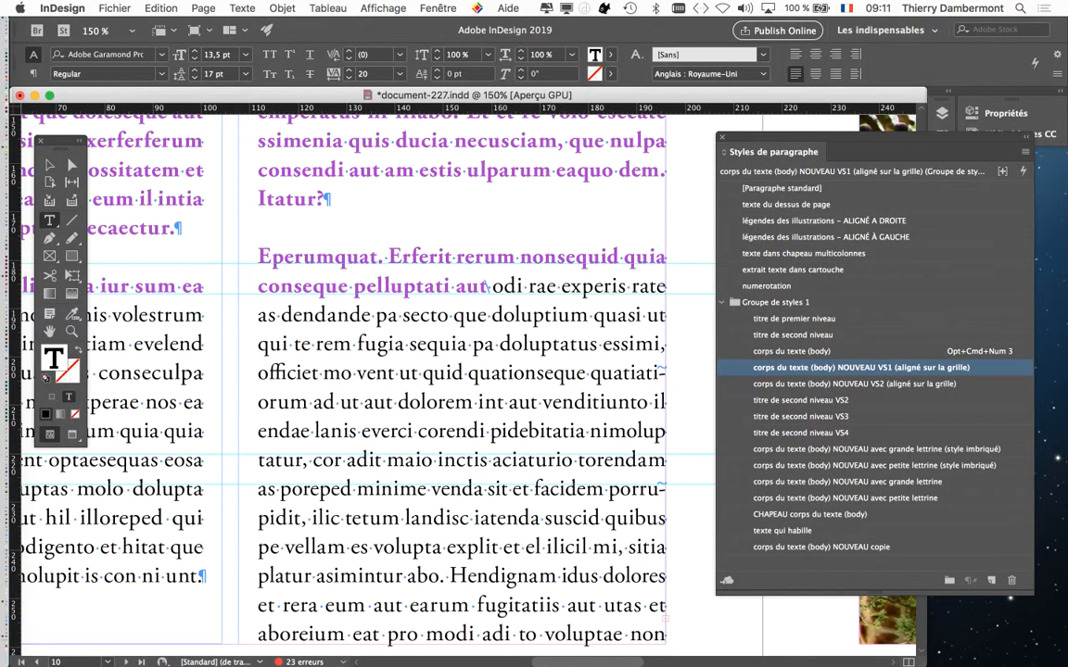
left_click(242, 7)
left_click(315, 142)
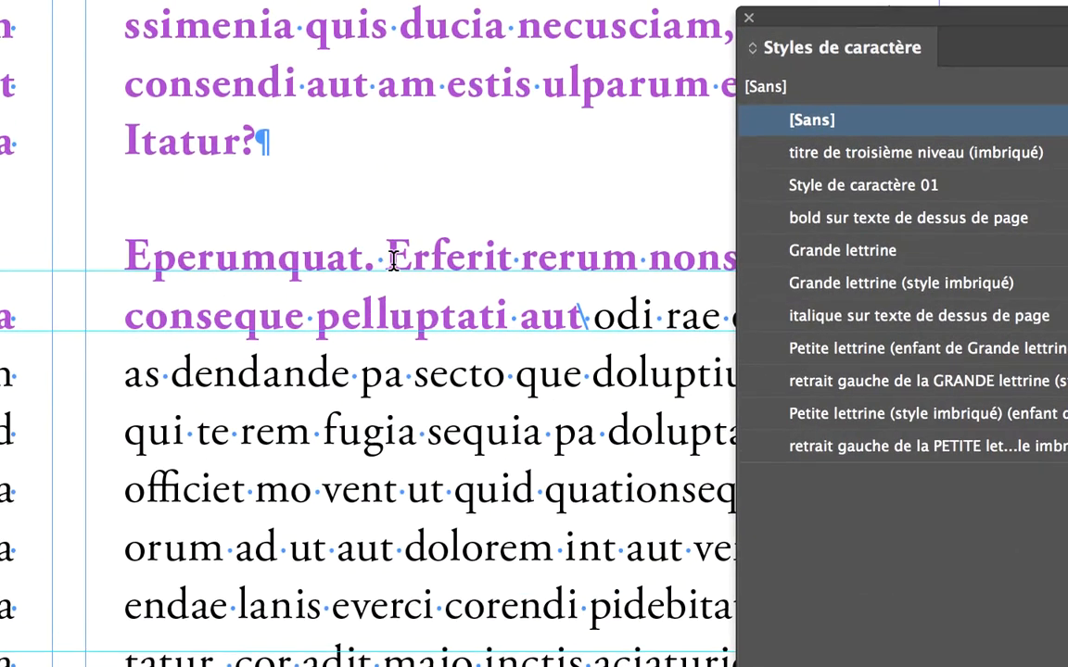
left_click_drag(392, 260, 432, 260)
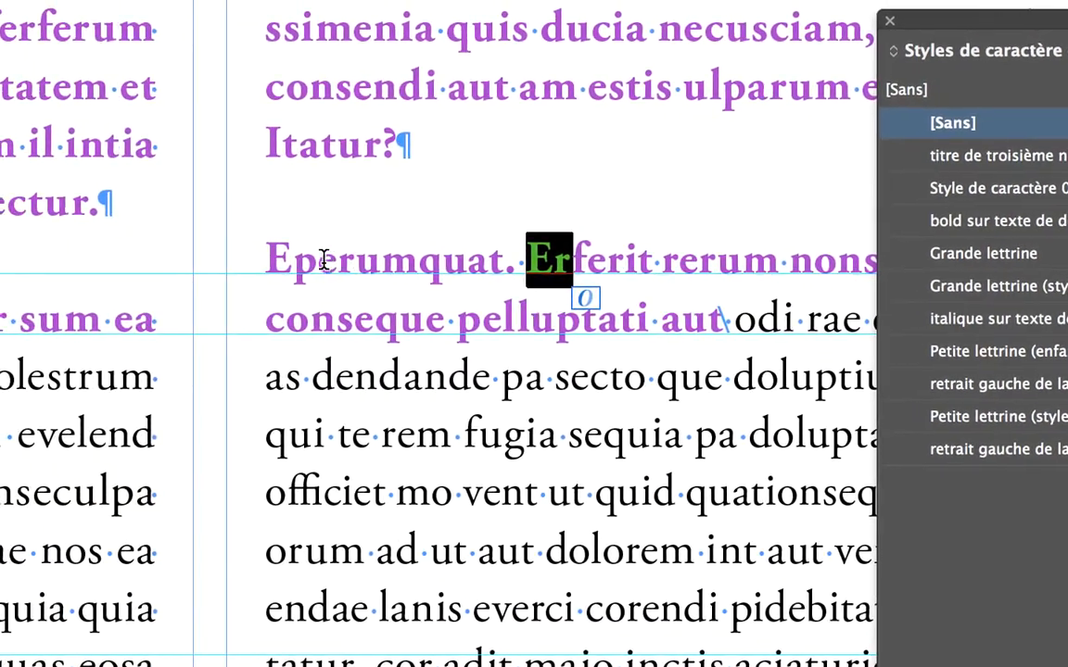
Check the character style of the purple opening words of the "Eperumquat" paragraph, and return to the paragraph styles.
left_click_drag(180, 259, 498, 317)
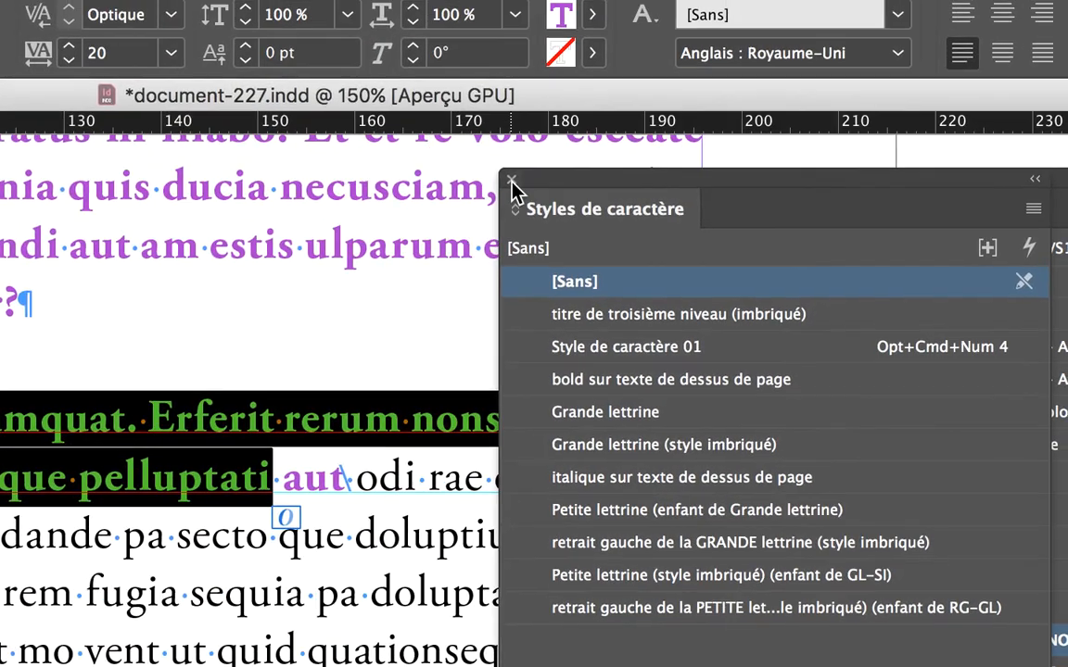
left_click(624, 13)
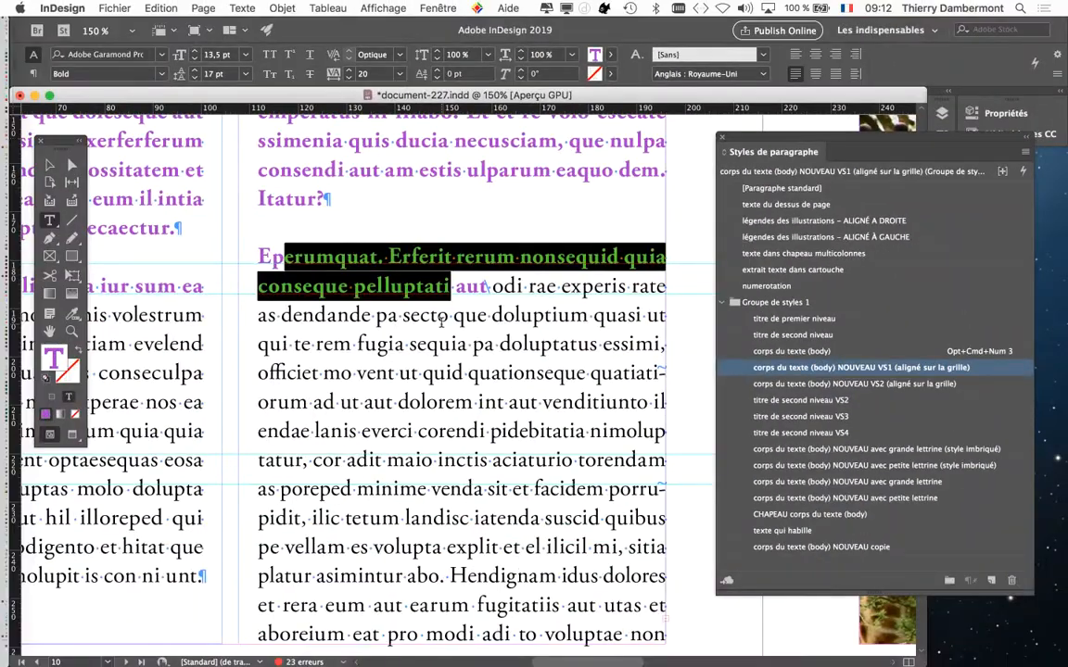
left_click(441, 317)
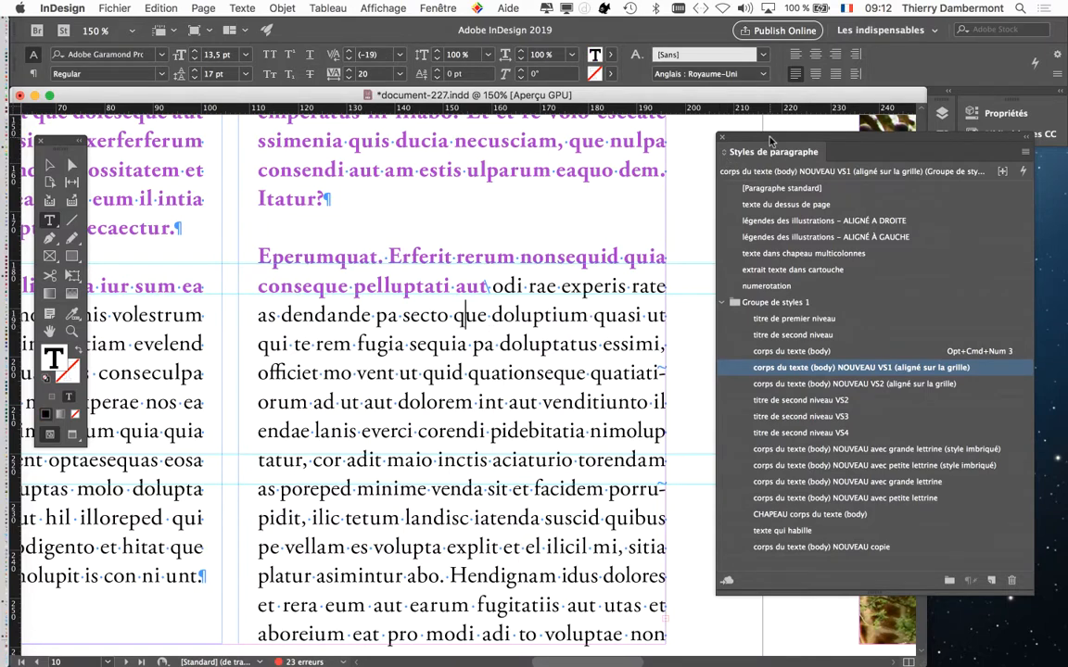
mouse_move(767, 140)
left_mouse_down()
mouse_move(755, 128)
mouse_move(749, 147)
left_mouse_up()
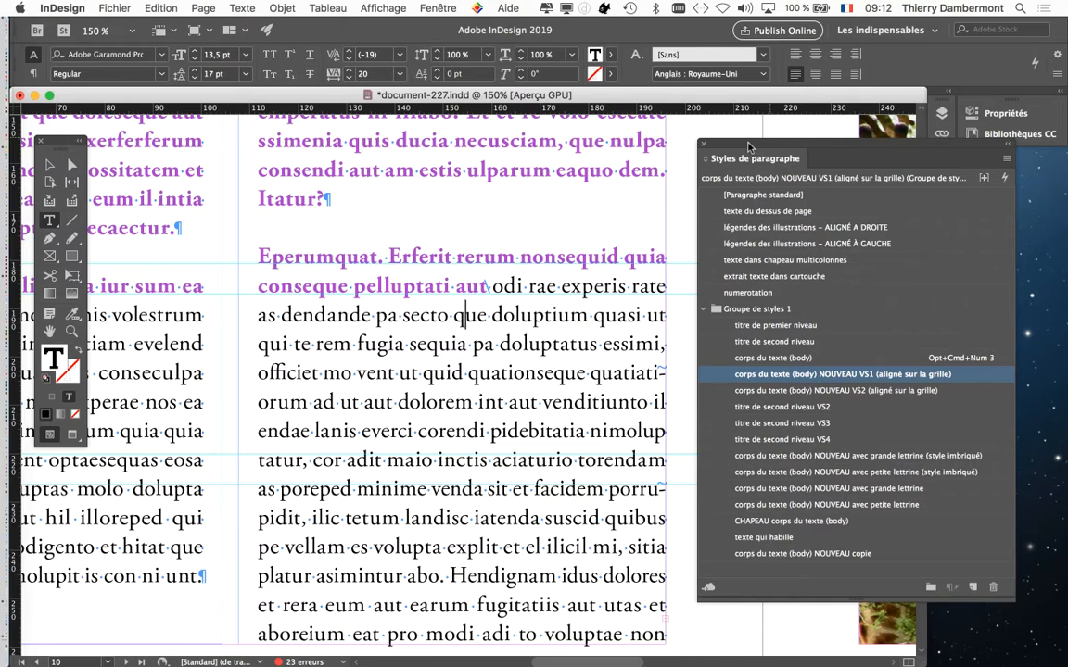
Open the options of the paragraph style corps du texte (body) NOUVEAU VS1 (aligné sur la grille) and display its drop caps and nested styles.
left_click(457, 385)
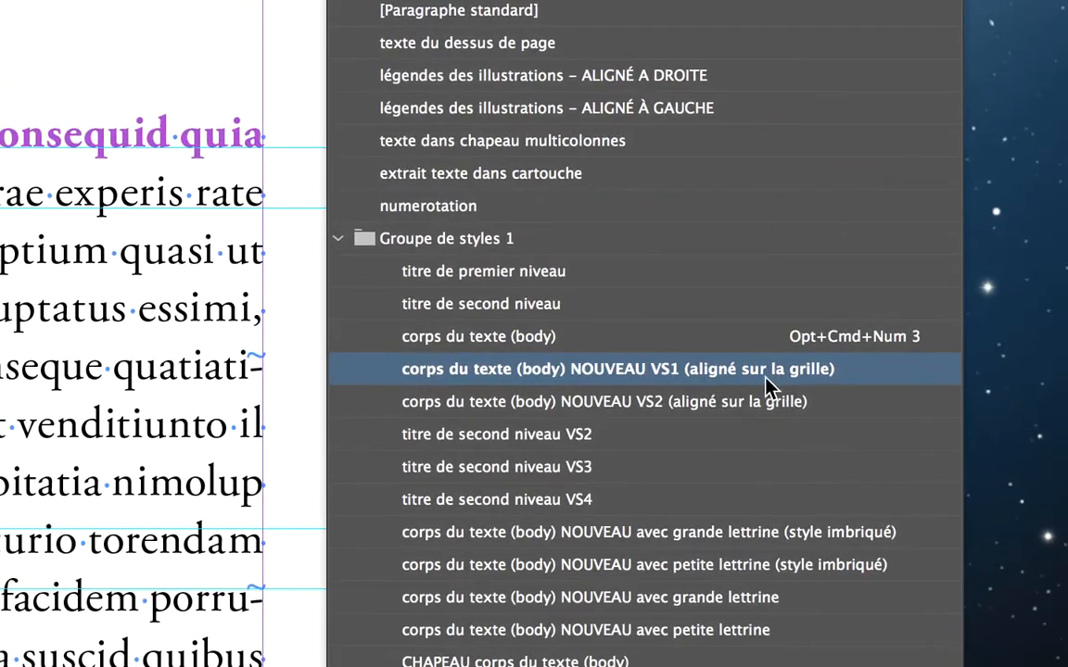
double_click(878, 375)
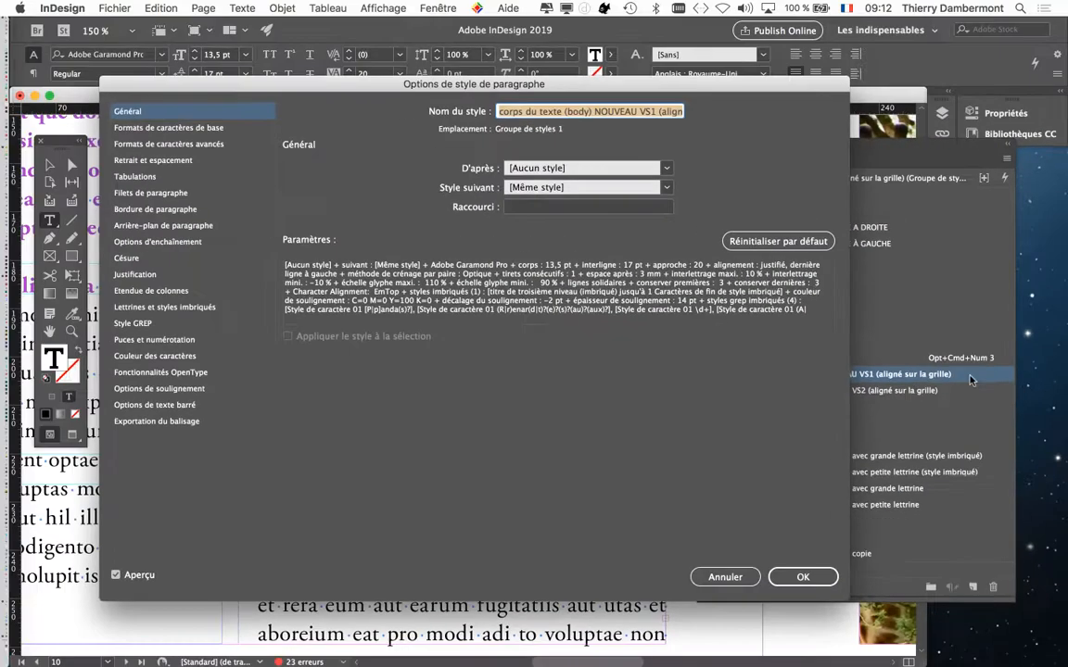
left_click_drag(230, 92, 576, 69)
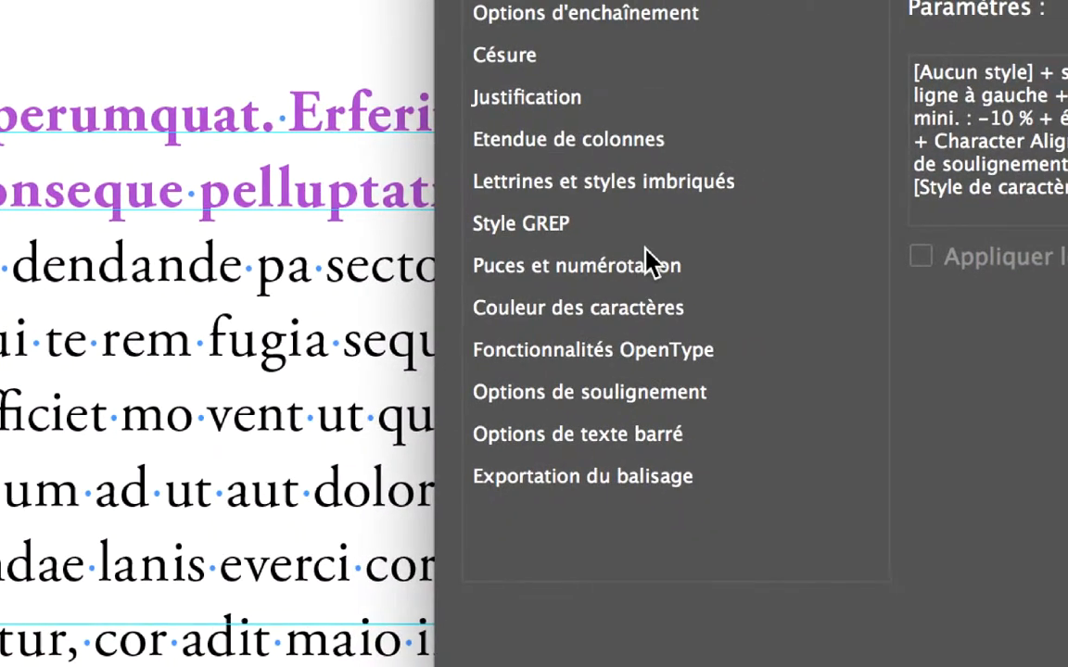
left_click(649, 184)
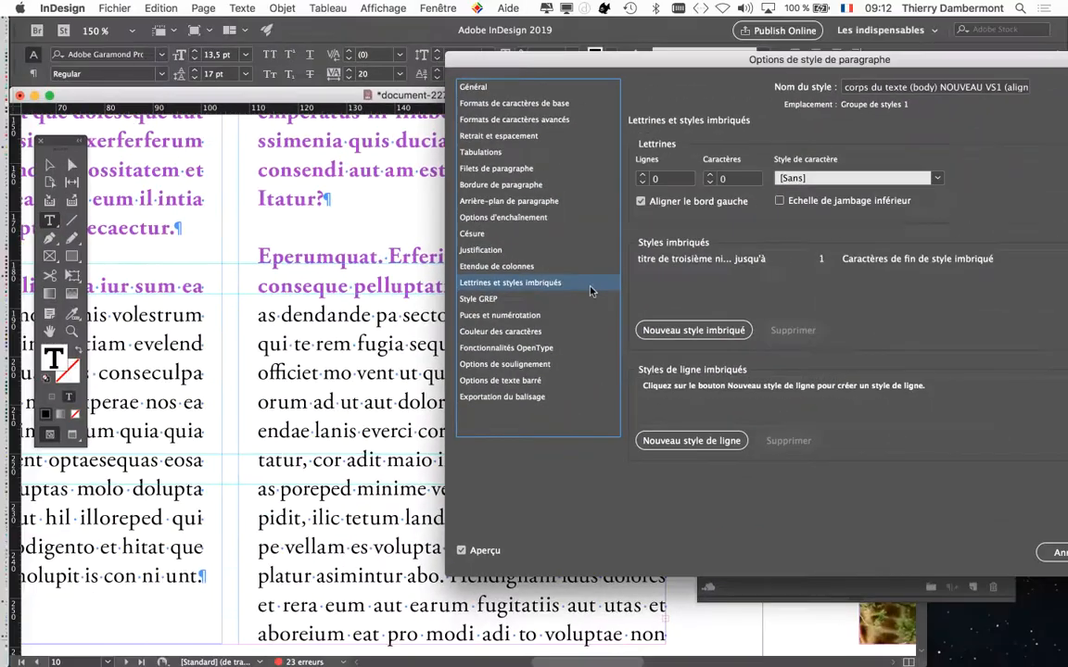
left_click_drag(622, 61, 535, 29)
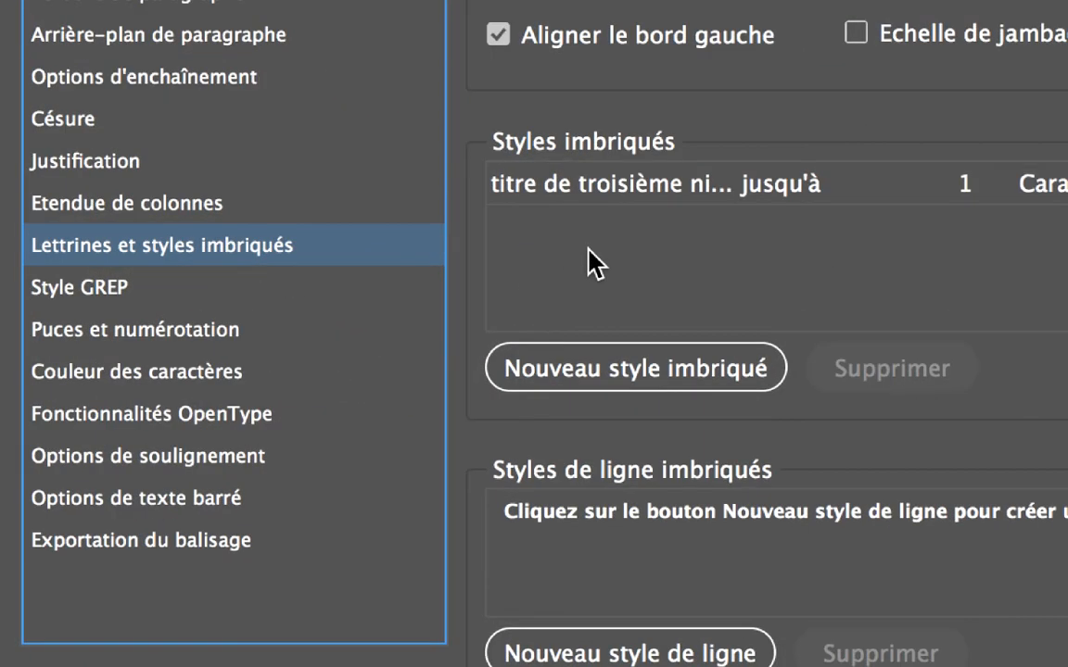
Examine the nested style's available settings: its character style, range condition, repeat count and end-character options.
left_click(600, 192)
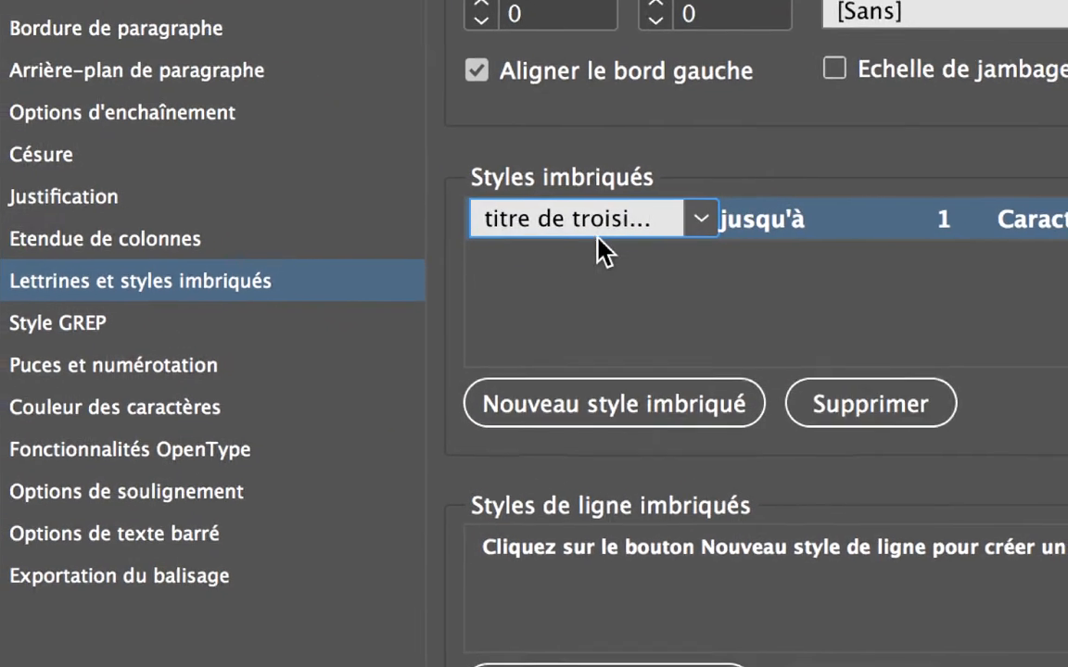
left_click(628, 229)
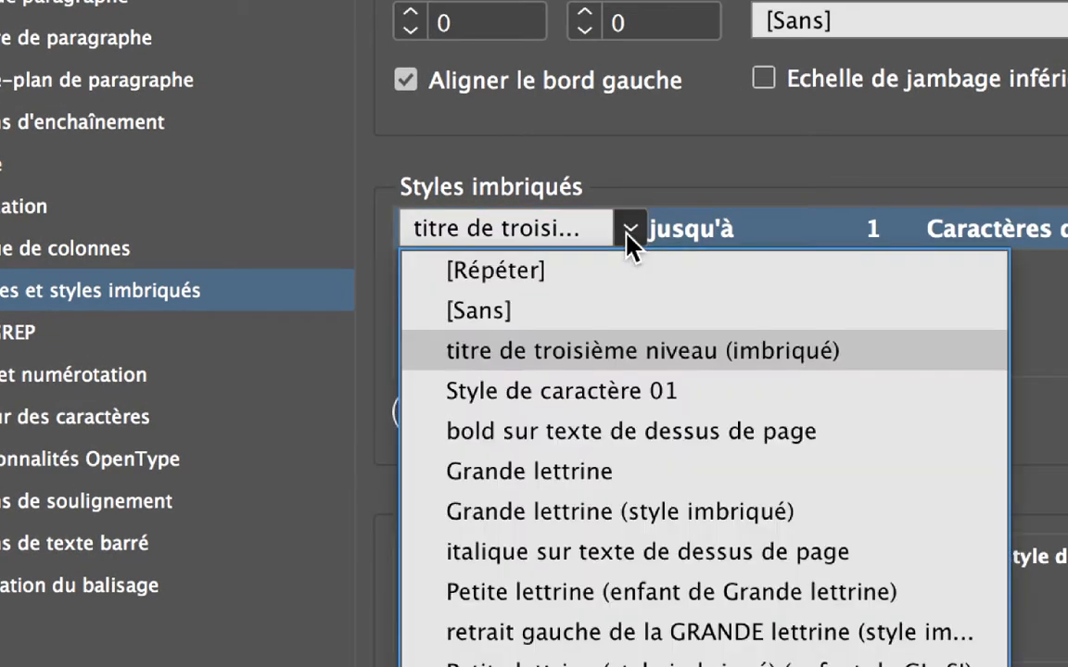
left_click(628, 352)
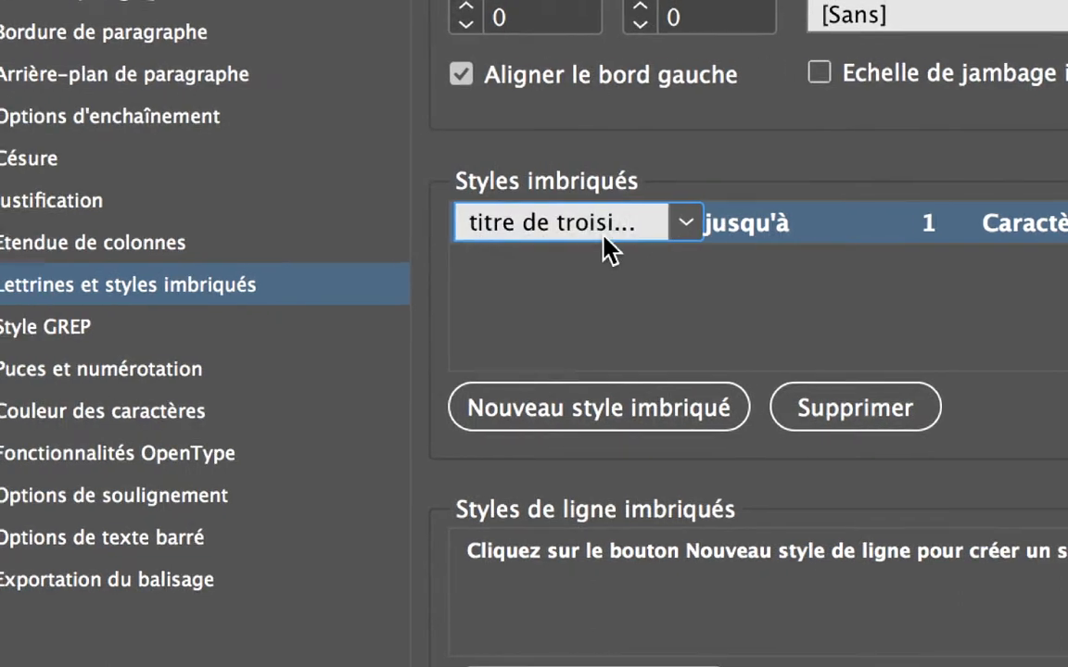
left_click(644, 246)
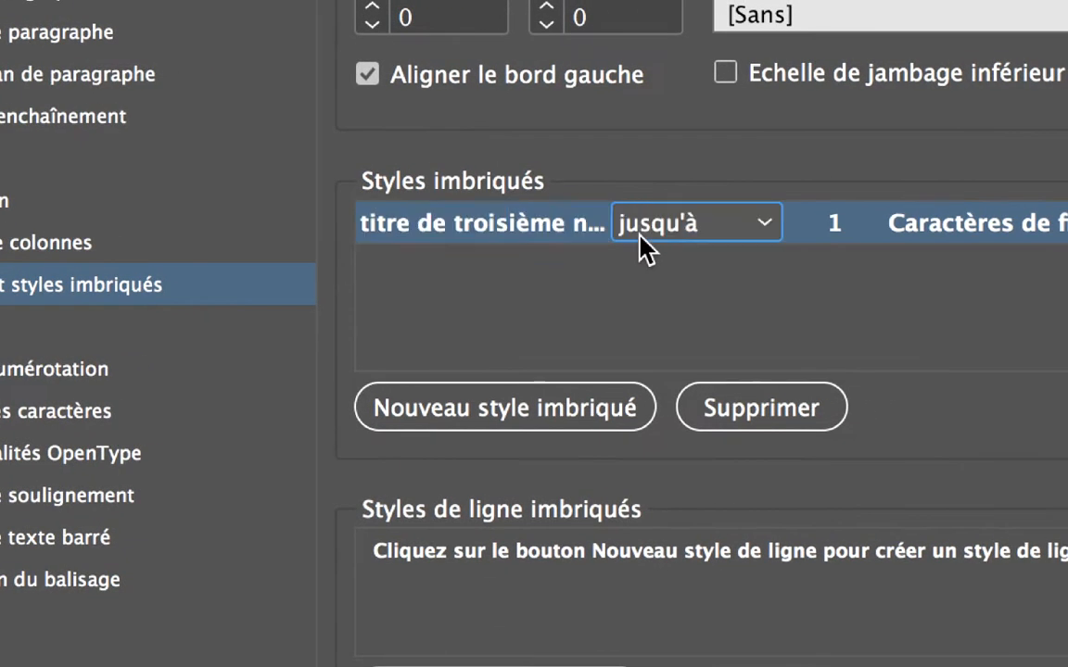
left_click(648, 244)
left_click(646, 236)
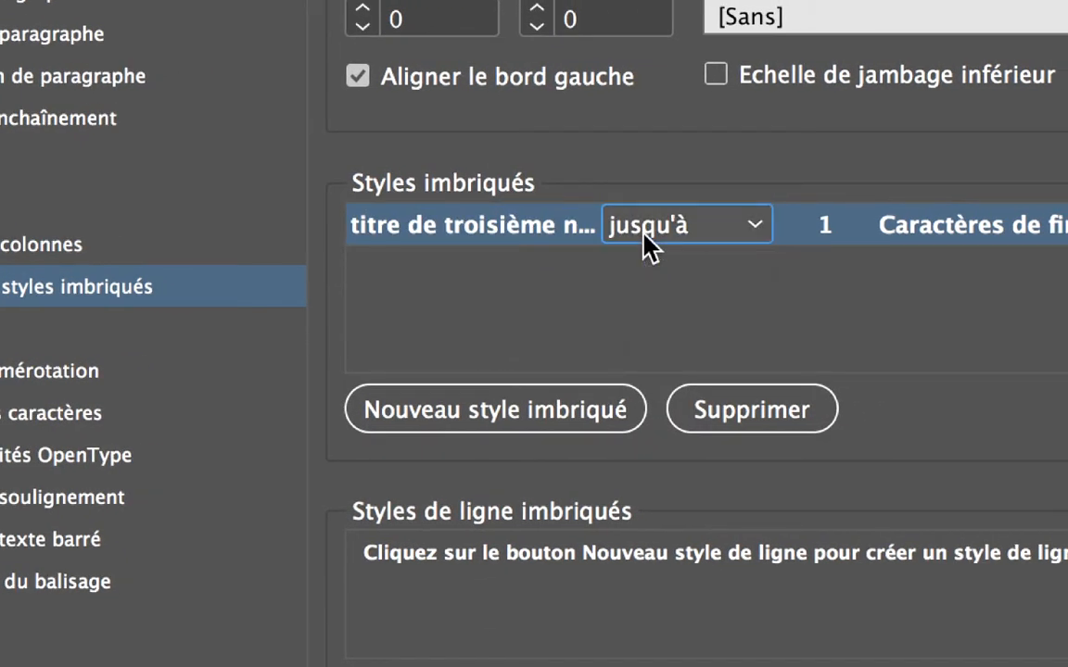
left_click(825, 231)
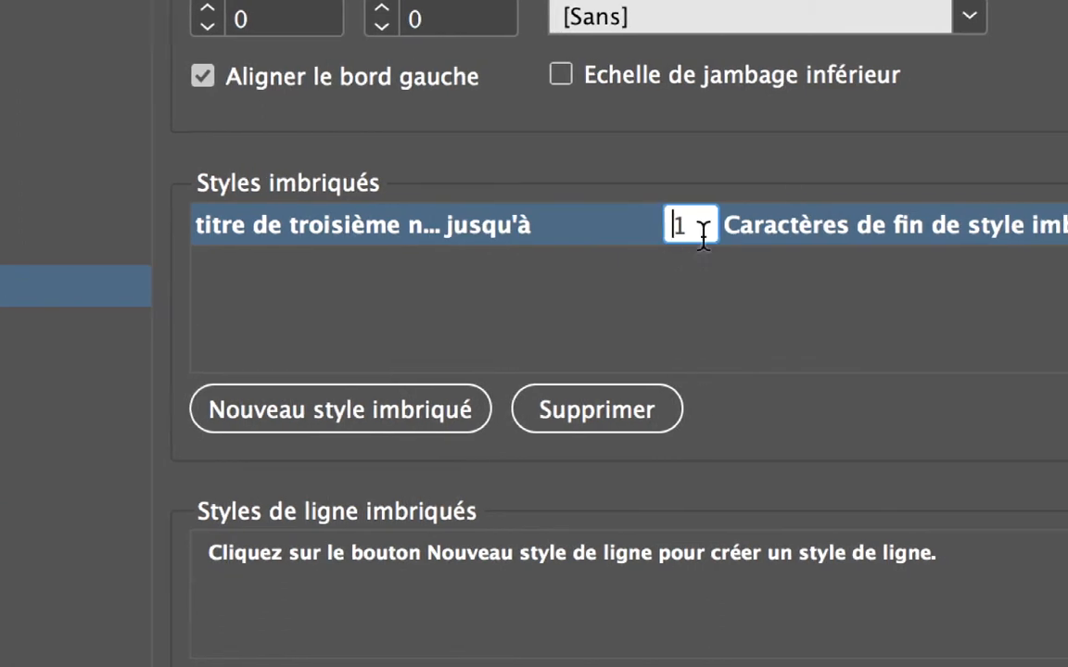
left_click(812, 233)
left_click(823, 232)
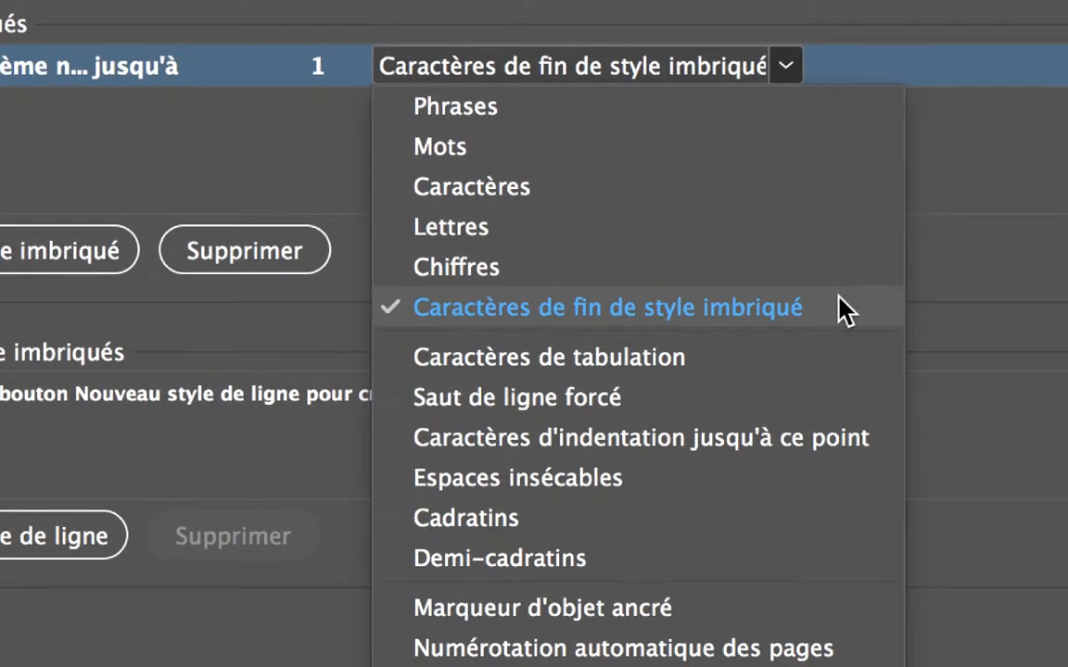
left_click(871, 468)
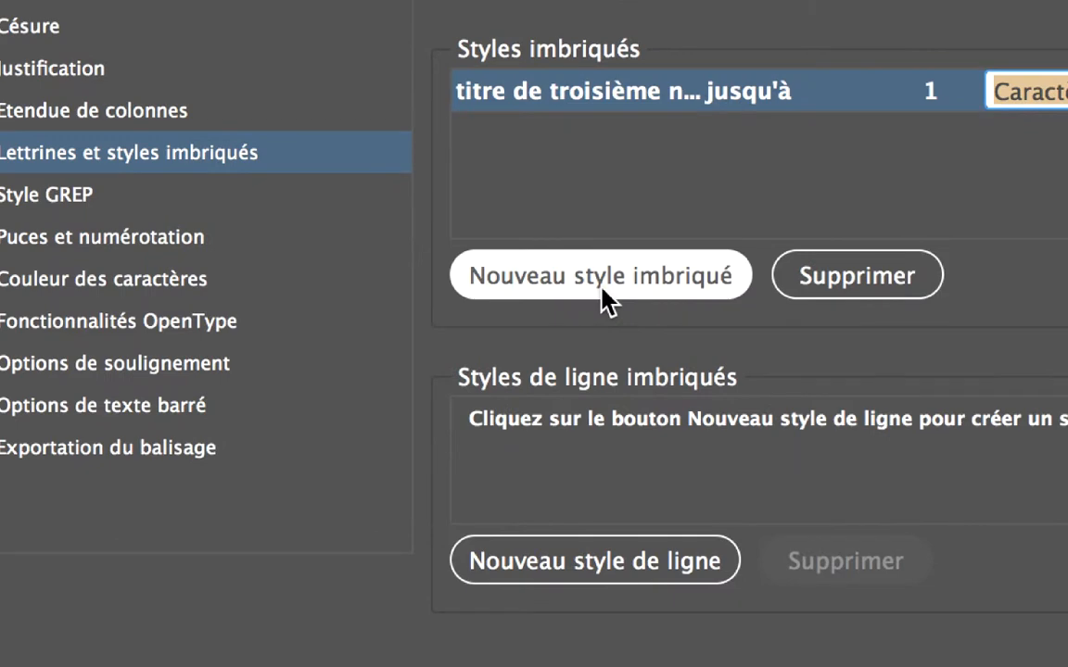
Review the nested style again element by element, keeping titre de troisième niveau (imbriqué), jusqu'à, 1 and Caractères de fin de style imbriqué.
left_click(711, 91)
left_click(686, 90)
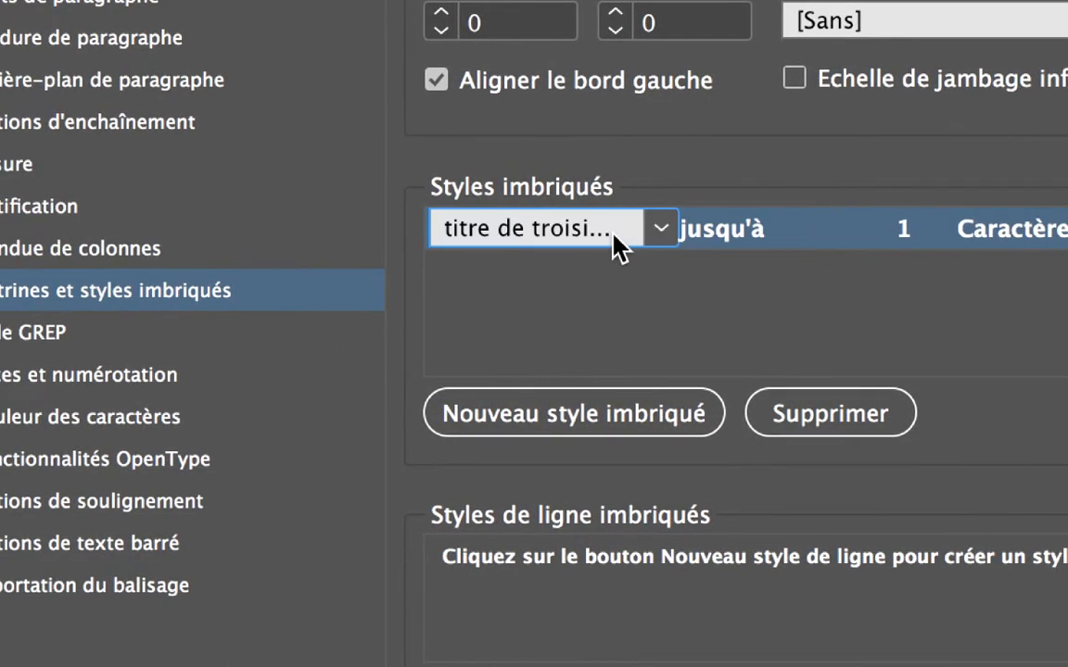
left_click(619, 246)
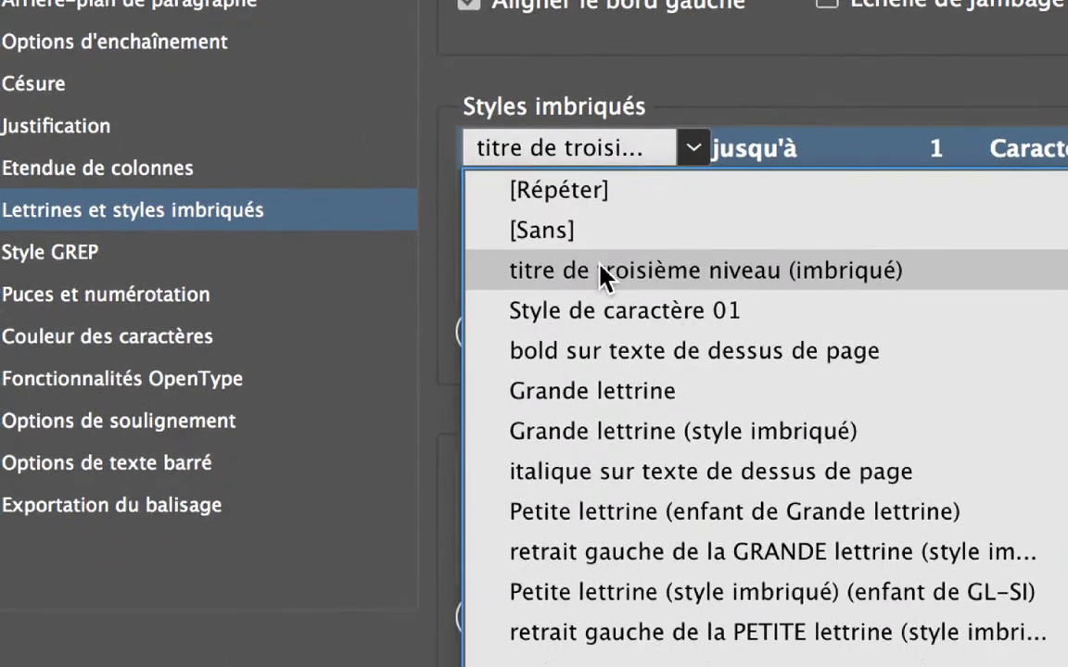
left_click(574, 356)
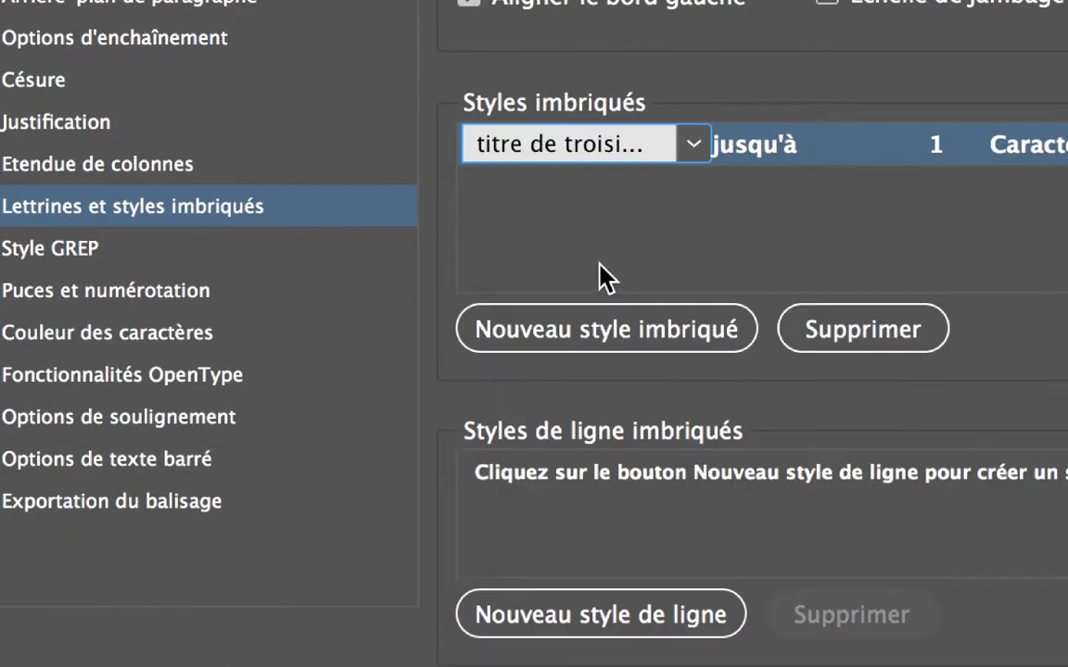
left_click(758, 146)
left_click(774, 153)
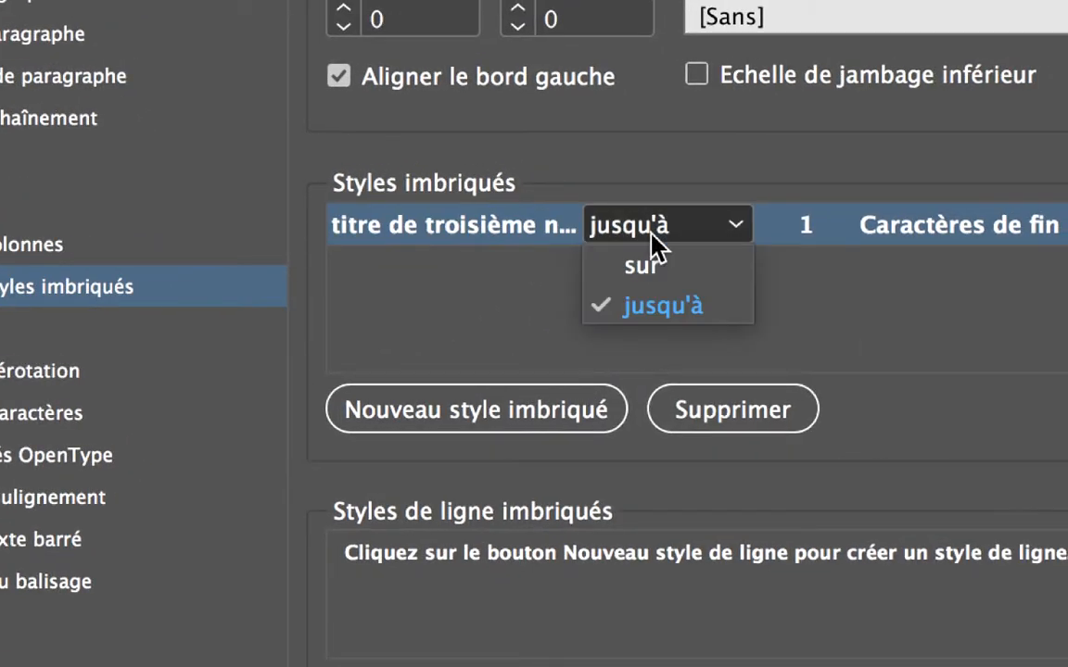
left_click(660, 305)
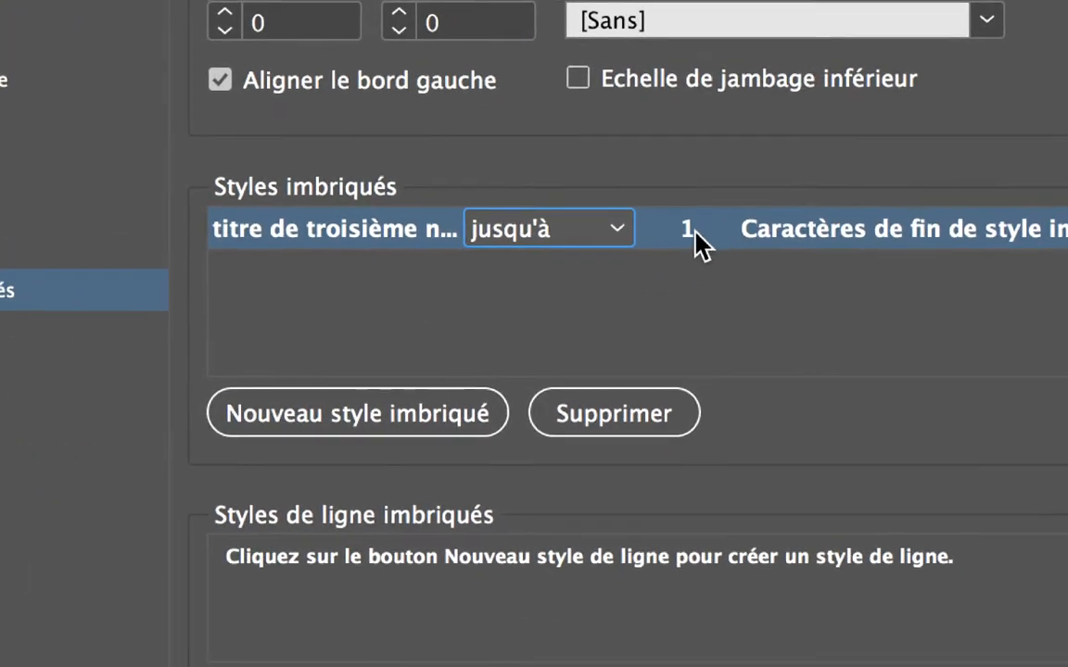
left_click(697, 234)
left_click(921, 234)
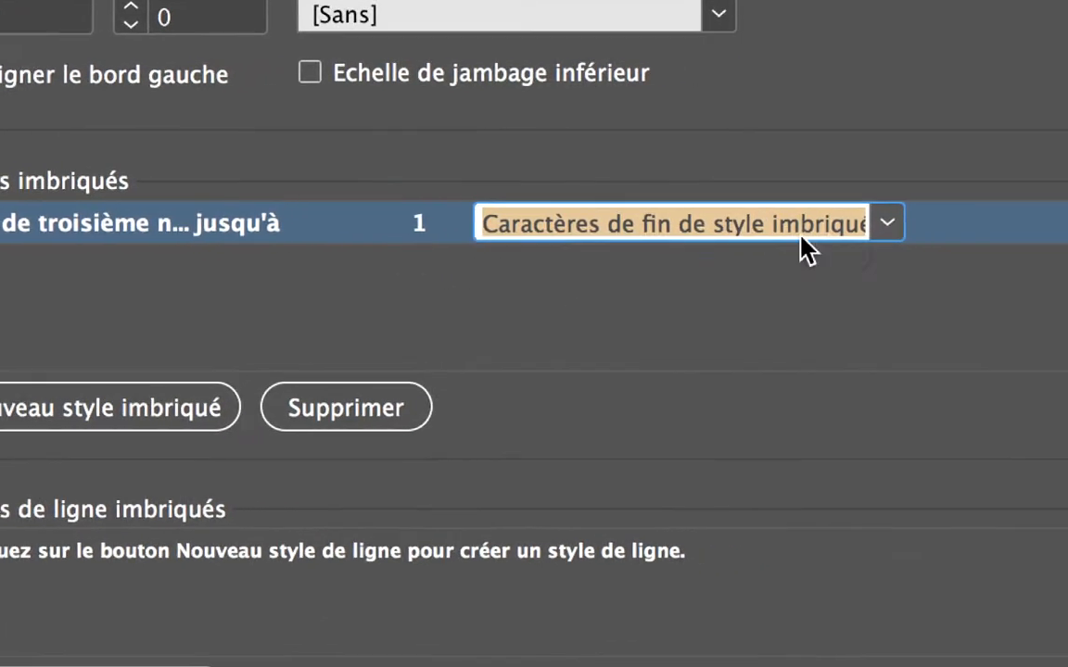